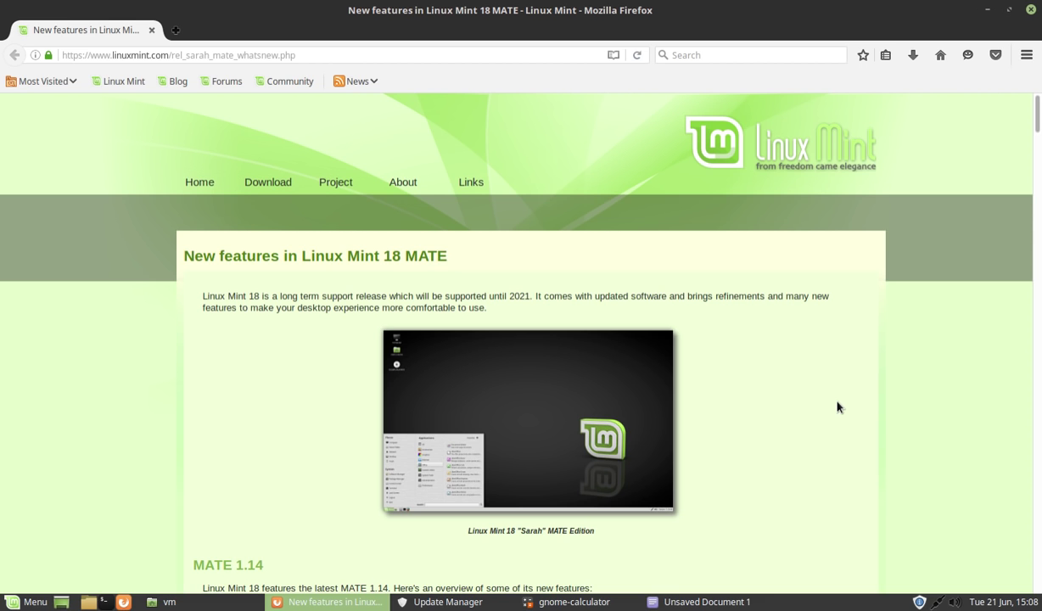
Scroll the release notes past the intro screenshot to the MATE 1.14 list and X-Apps section.
{"action": "scroll", "coordinate": [838, 407], "scroll_direction": "down", "scroll_amount": 4}
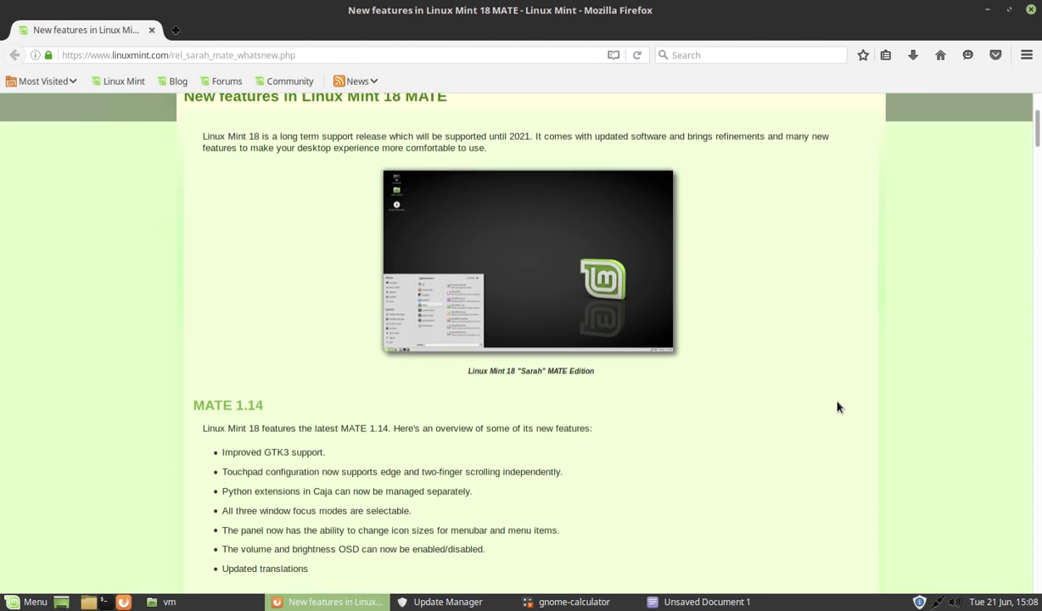
{"action": "scroll", "coordinate": [838, 408], "scroll_direction": "down", "scroll_amount": 3}
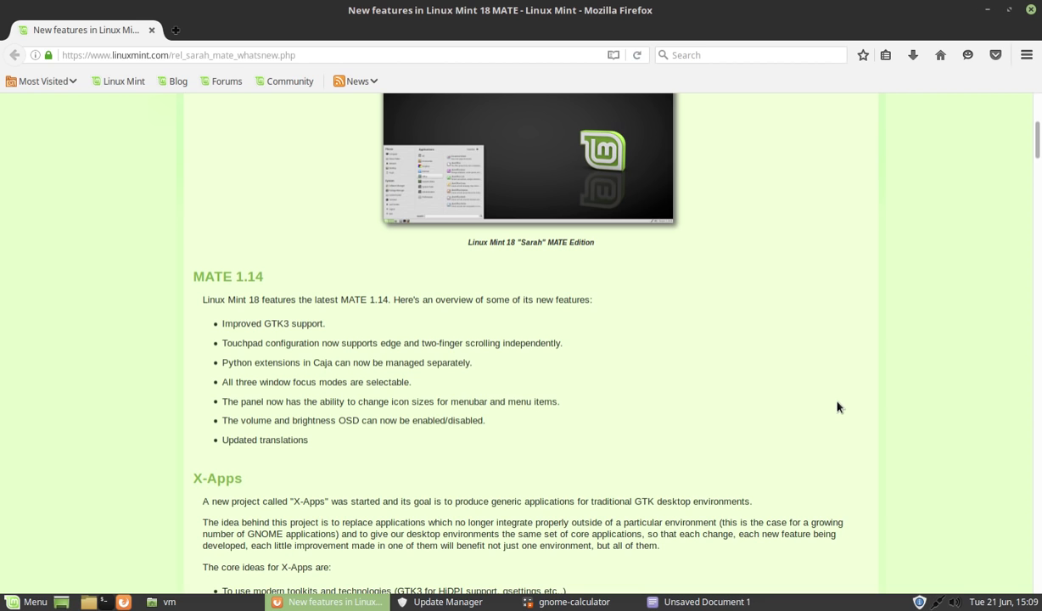
{"action": "scroll", "coordinate": [838, 408], "scroll_direction": "down", "scroll_amount": 1}
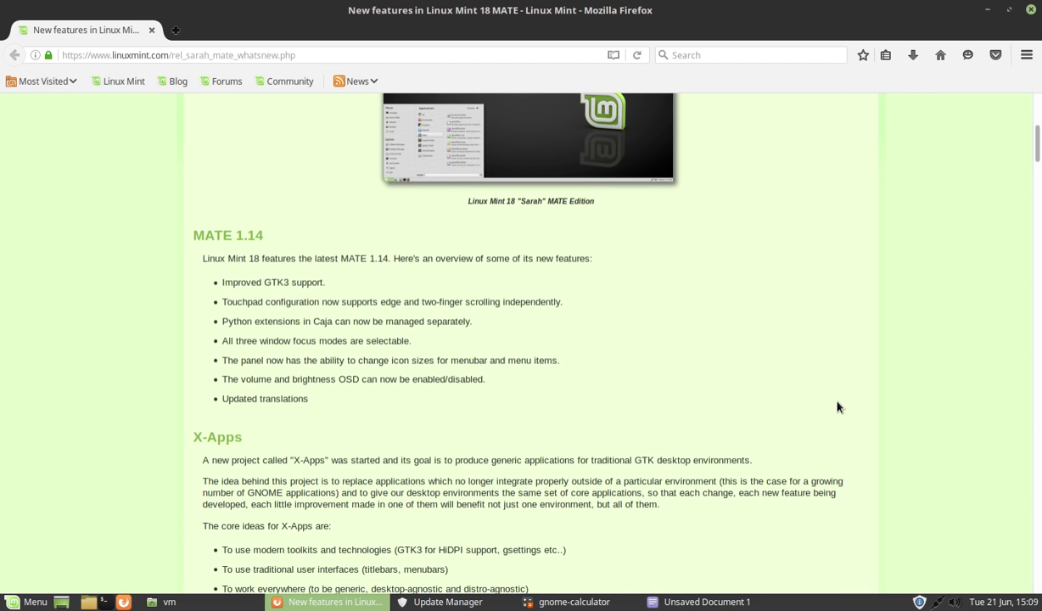
{"action": "scroll", "coordinate": [838, 407], "scroll_direction": "down", "scroll_amount": 2}
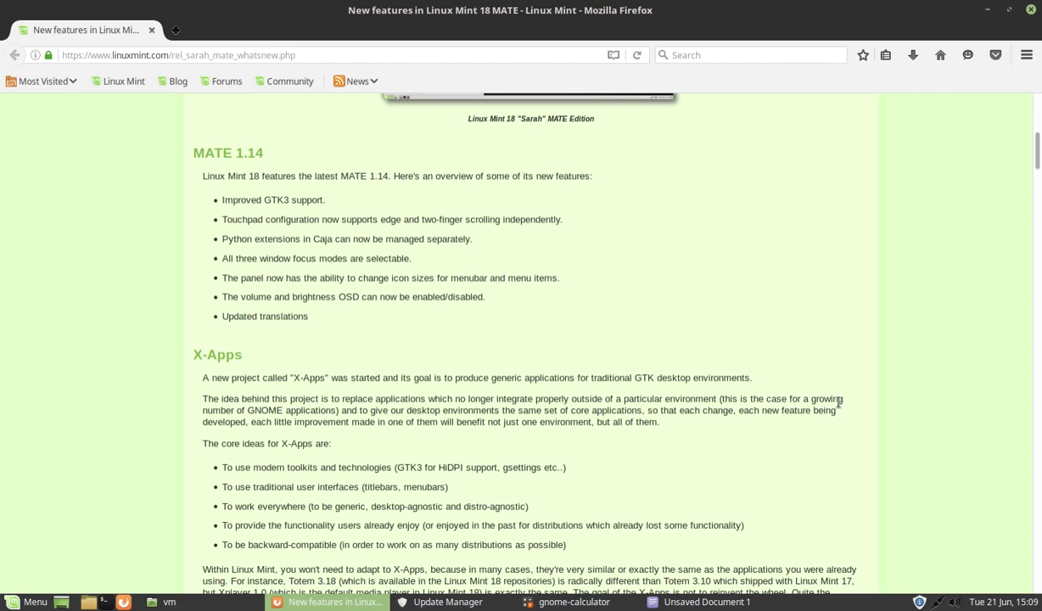
{"action": "scroll", "coordinate": [838, 408], "scroll_direction": "down", "scroll_amount": 1}
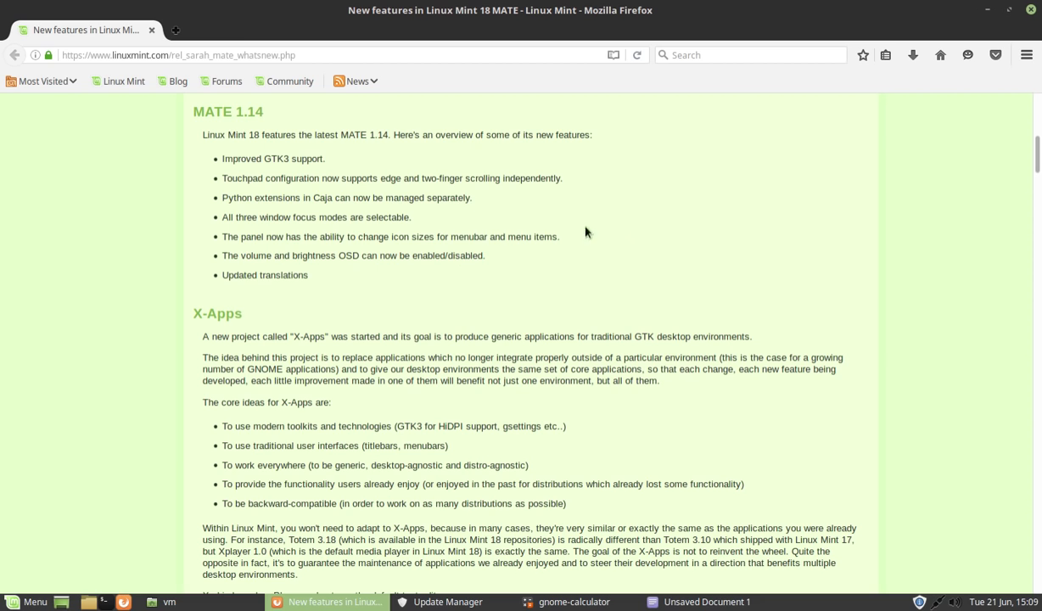
{"action": "scroll", "coordinate": [641, 243], "scroll_direction": "down", "scroll_amount": 1}
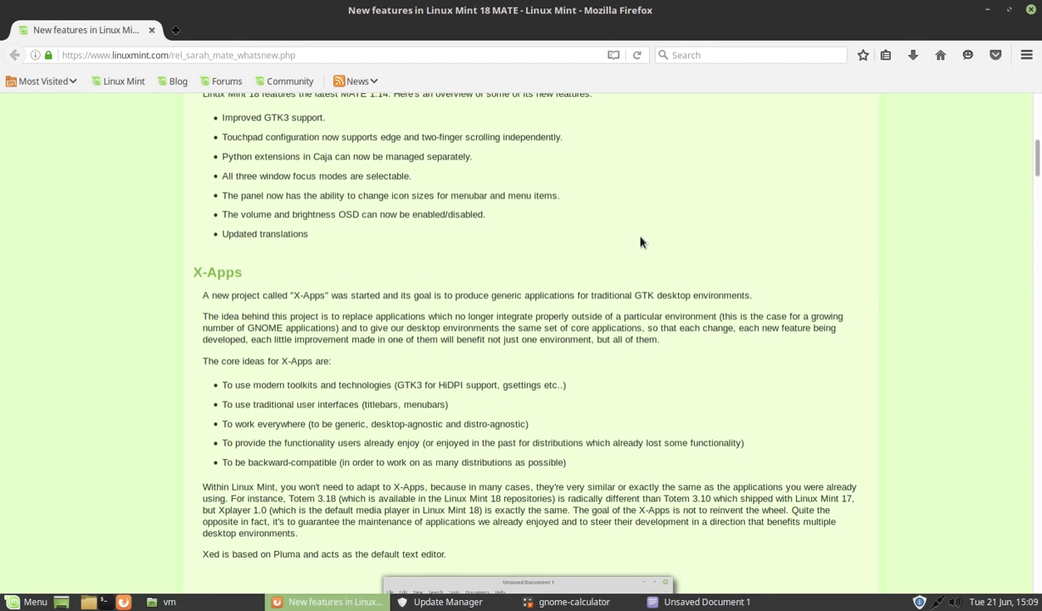
{"action": "scroll", "coordinate": [641, 243], "scroll_direction": "down", "scroll_amount": 1}
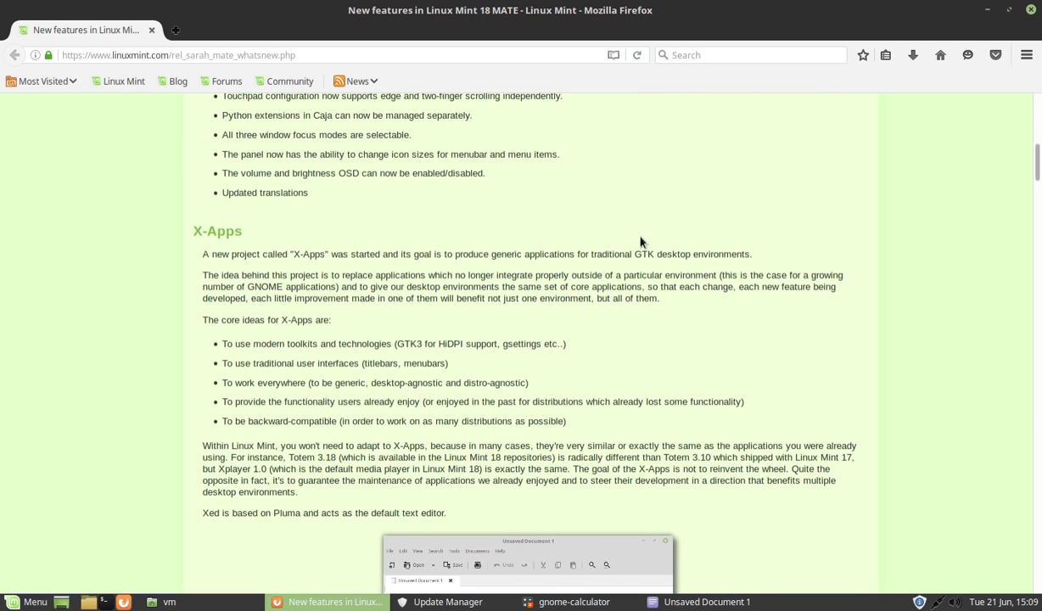
{"action": "scroll", "coordinate": [641, 243], "scroll_direction": "up", "scroll_amount": 2}
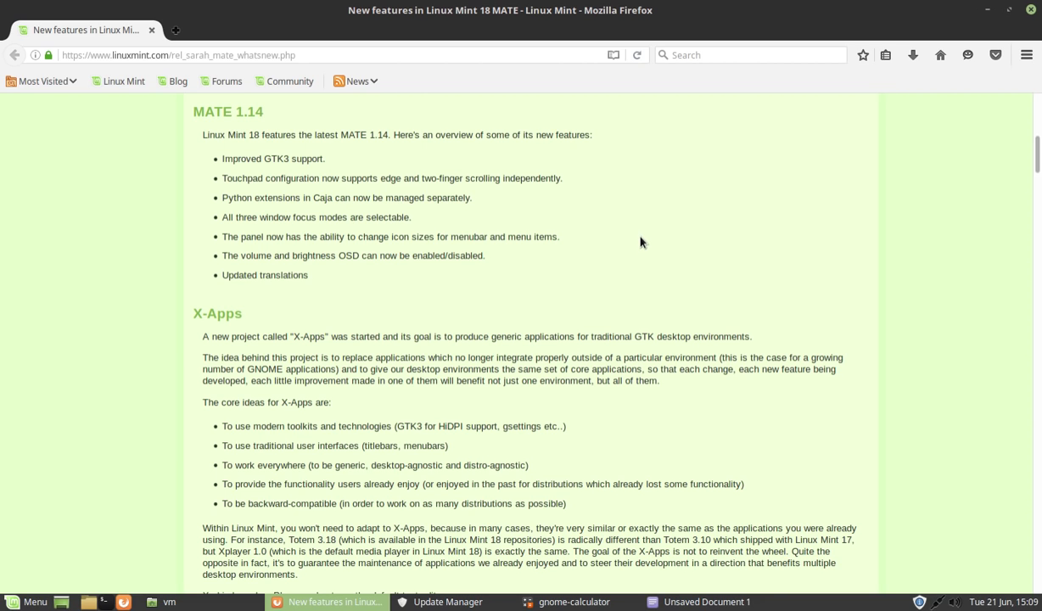
{"action": "scroll", "coordinate": [641, 243], "scroll_direction": "down", "scroll_amount": 4}
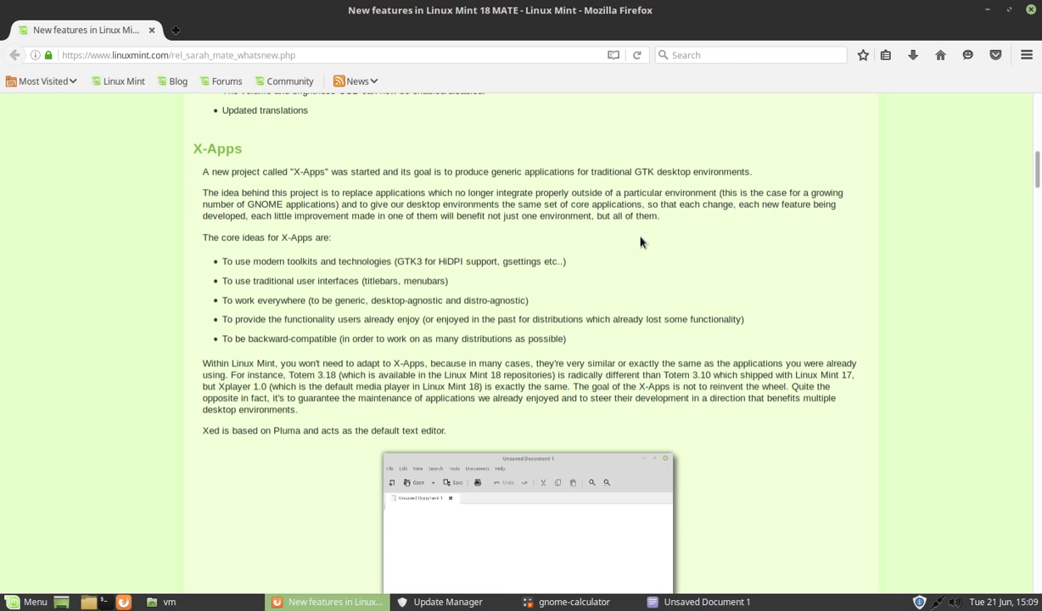
{"action": "scroll", "coordinate": [640, 243], "scroll_direction": "down", "scroll_amount": 1}
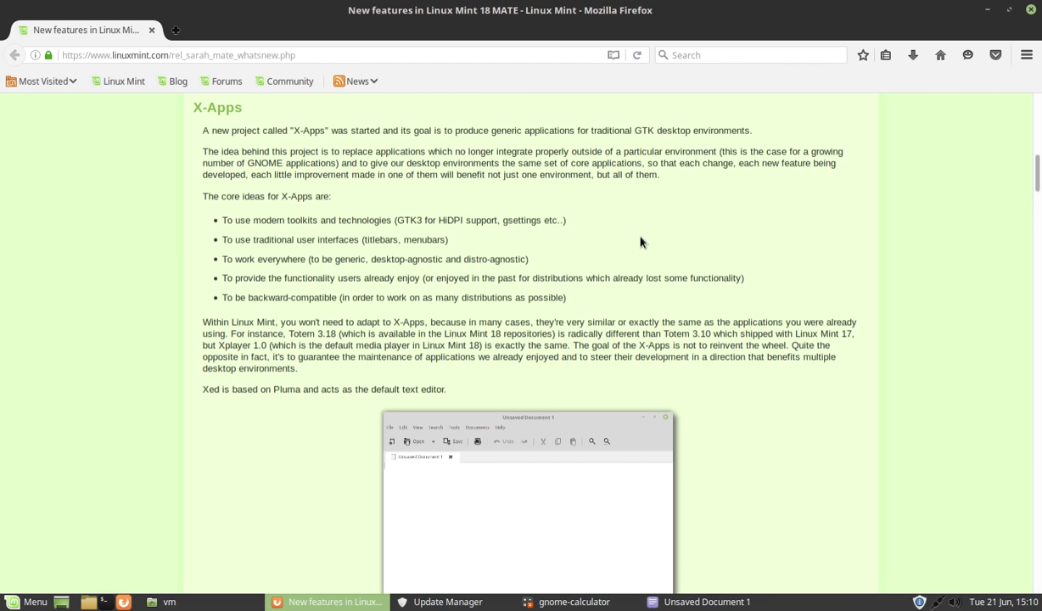
Scroll past the Xed, Xviewer, Xreader and Xplayer screenshots to the Update Manager kernel-updates section.
{"action": "scroll", "coordinate": [641, 242], "scroll_direction": "down", "scroll_amount": 3}
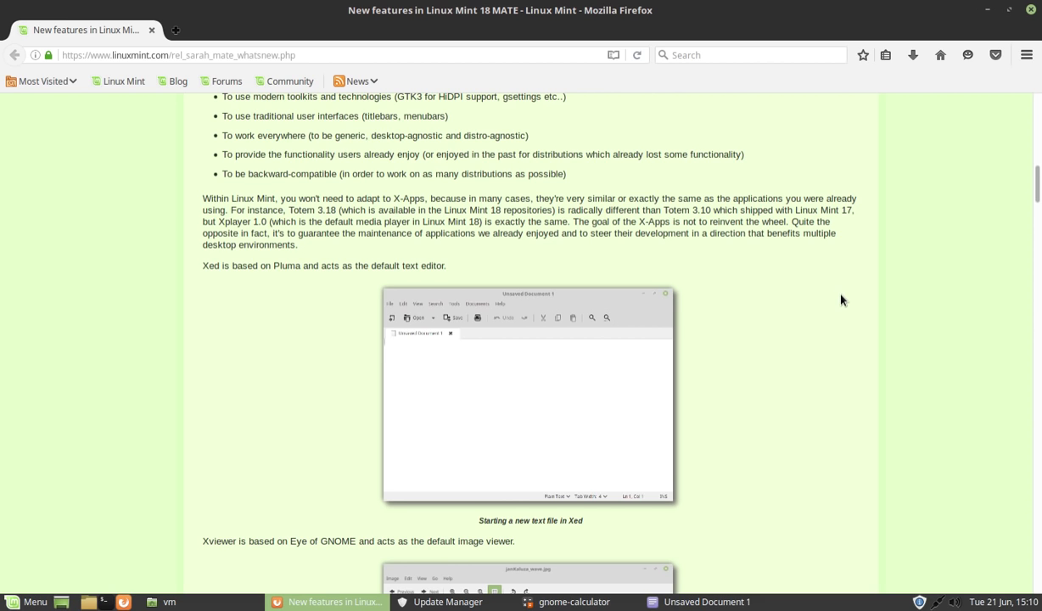
{"action": "scroll", "coordinate": [842, 300], "scroll_direction": "down", "scroll_amount": 3}
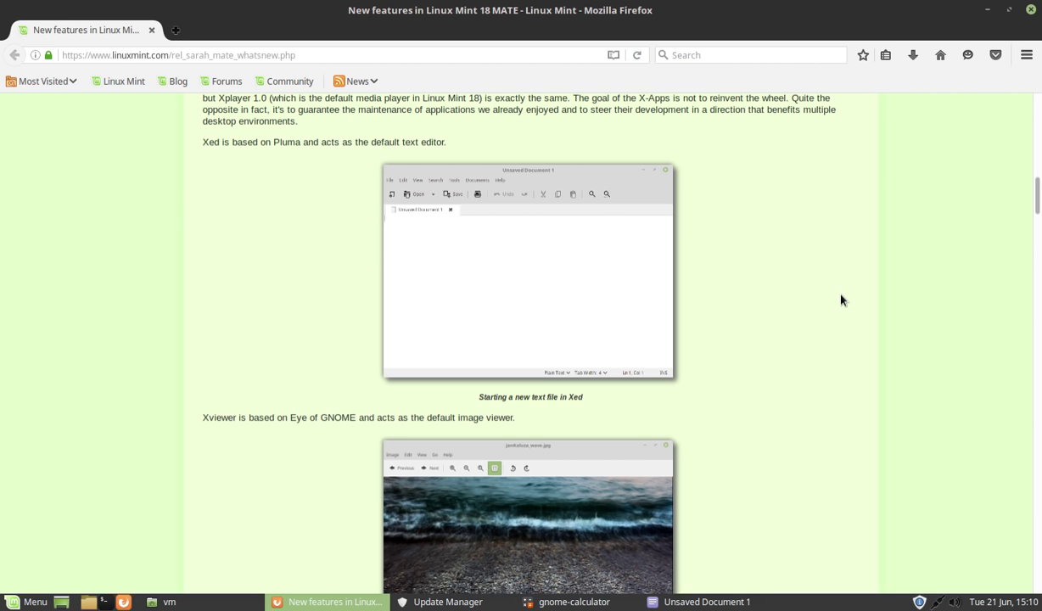
{"action": "scroll", "coordinate": [842, 299], "scroll_direction": "down", "scroll_amount": 4}
{"action": "scroll", "coordinate": [842, 300], "scroll_direction": "down", "scroll_amount": 1}
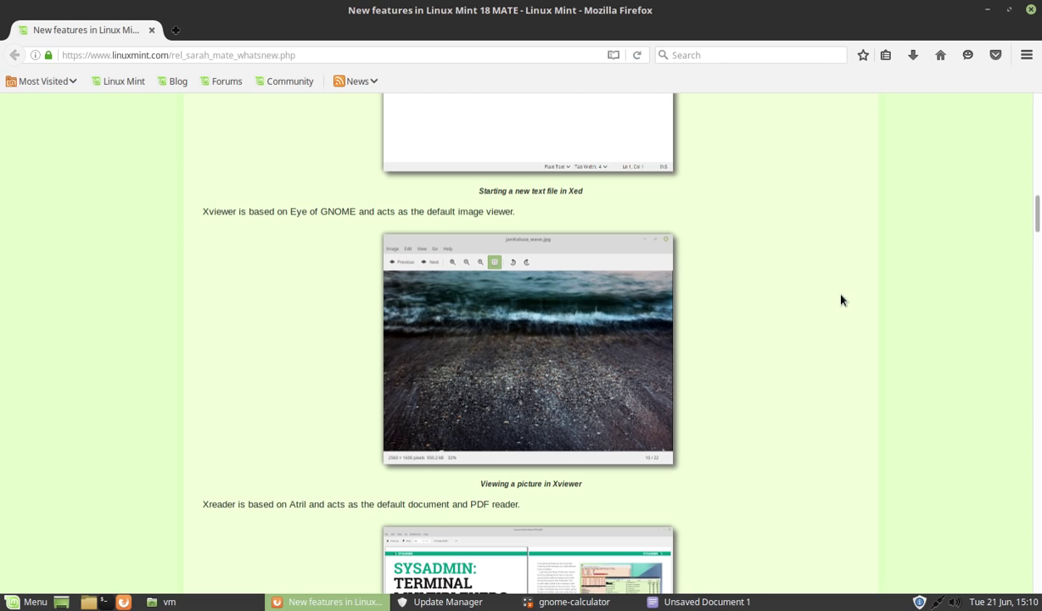
{"action": "scroll", "coordinate": [842, 299], "scroll_direction": "down", "scroll_amount": 1}
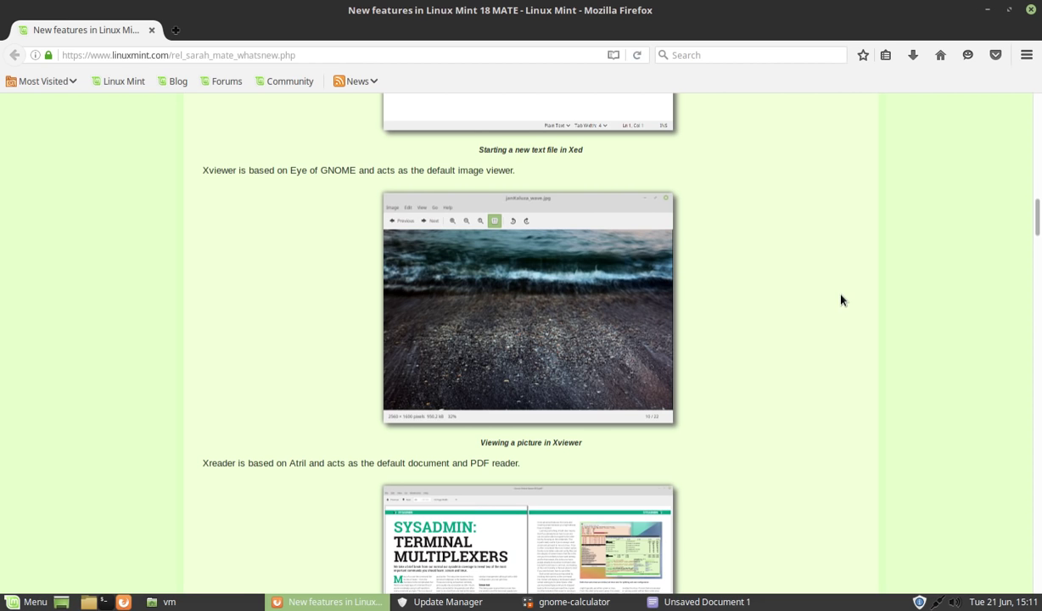
{"action": "scroll", "coordinate": [841, 299], "scroll_direction": "down", "scroll_amount": 2}
{"action": "scroll", "coordinate": [841, 299], "scroll_direction": "down", "scroll_amount": 6}
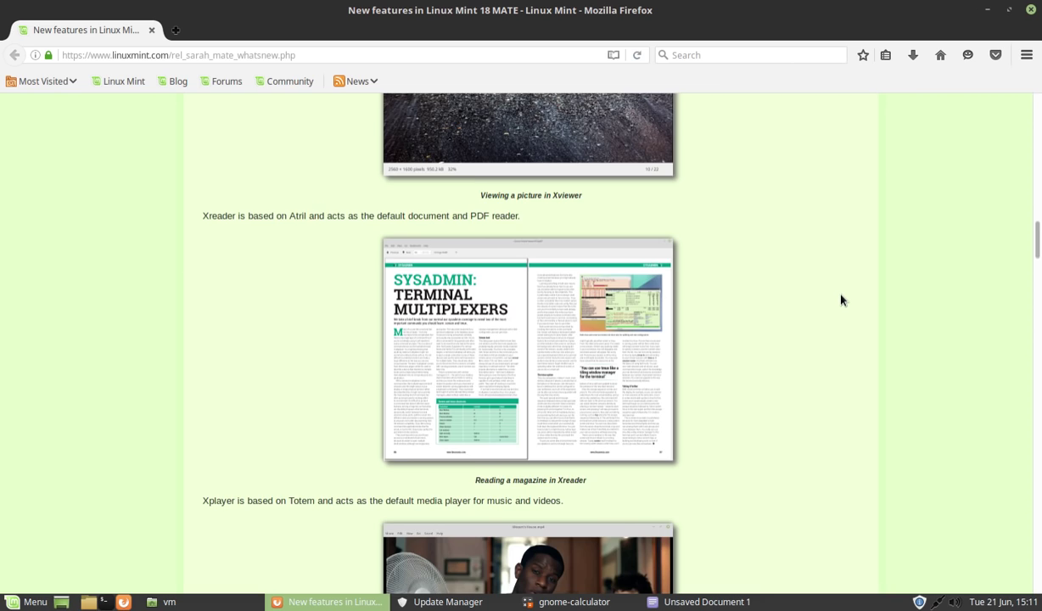
{"action": "scroll", "coordinate": [841, 298], "scroll_direction": "down", "scroll_amount": 2}
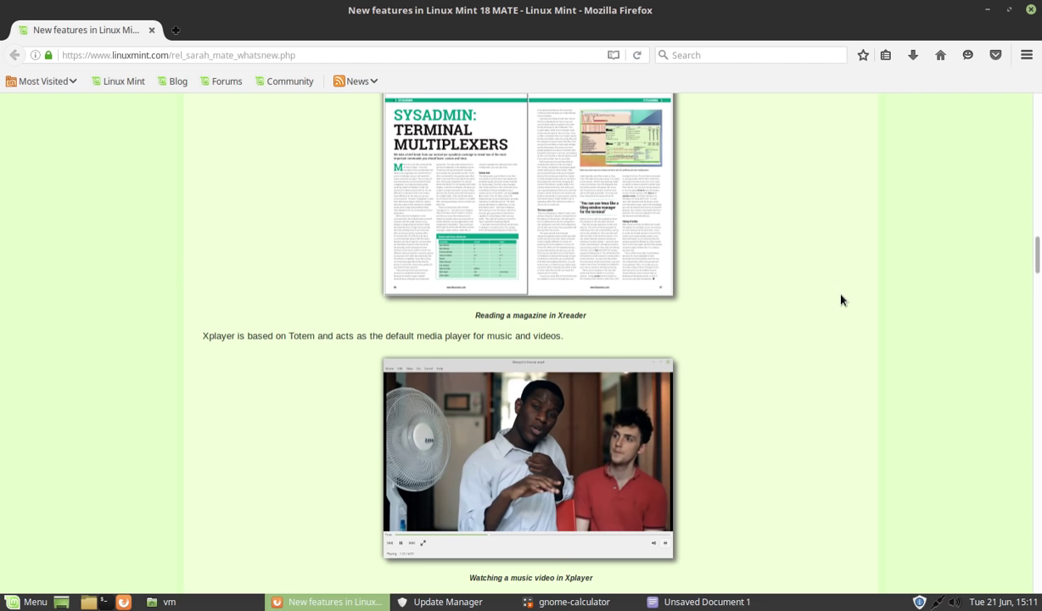
{"action": "scroll", "coordinate": [842, 299], "scroll_direction": "down", "scroll_amount": 3}
{"action": "scroll", "coordinate": [841, 298], "scroll_direction": "down", "scroll_amount": 8}
{"action": "scroll", "coordinate": [841, 299], "scroll_direction": "up", "scroll_amount": 5}
{"action": "scroll", "coordinate": [841, 299], "scroll_direction": "up", "scroll_amount": 10}
{"action": "scroll", "coordinate": [841, 299], "scroll_direction": "up", "scroll_amount": 5}
{"action": "scroll", "coordinate": [841, 300], "scroll_direction": "down", "scroll_amount": 20}
{"action": "scroll", "coordinate": [841, 300], "scroll_direction": "down", "scroll_amount": 3}
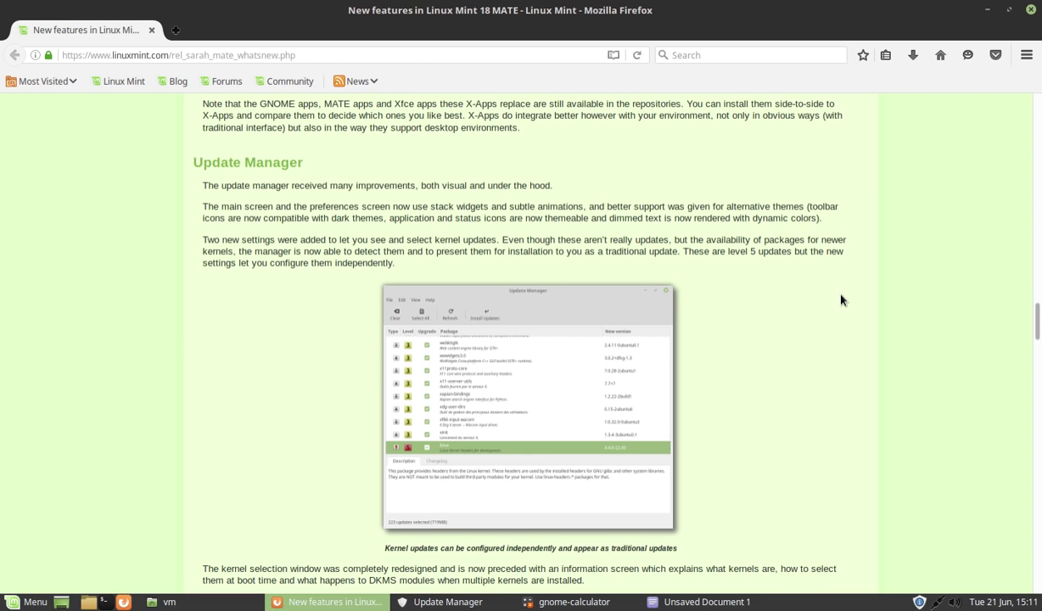
Scroll past the Kernels and update policy screenshots to the Mint-Y light theme screenshot.
{"action": "scroll", "coordinate": [841, 299], "scroll_direction": "down", "scroll_amount": 2}
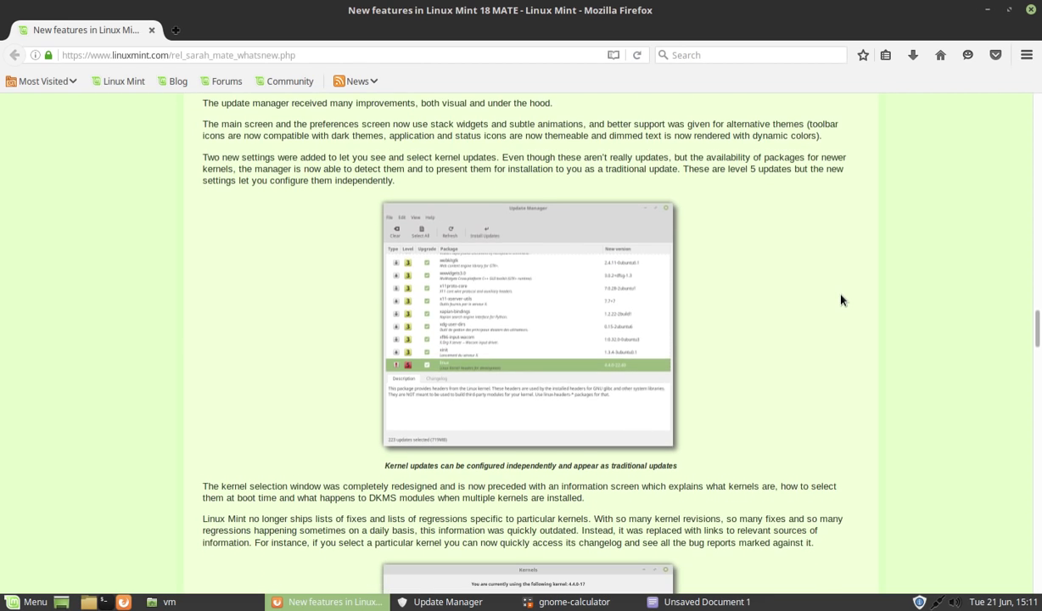
{"action": "scroll", "coordinate": [841, 300], "scroll_direction": "down", "scroll_amount": 2}
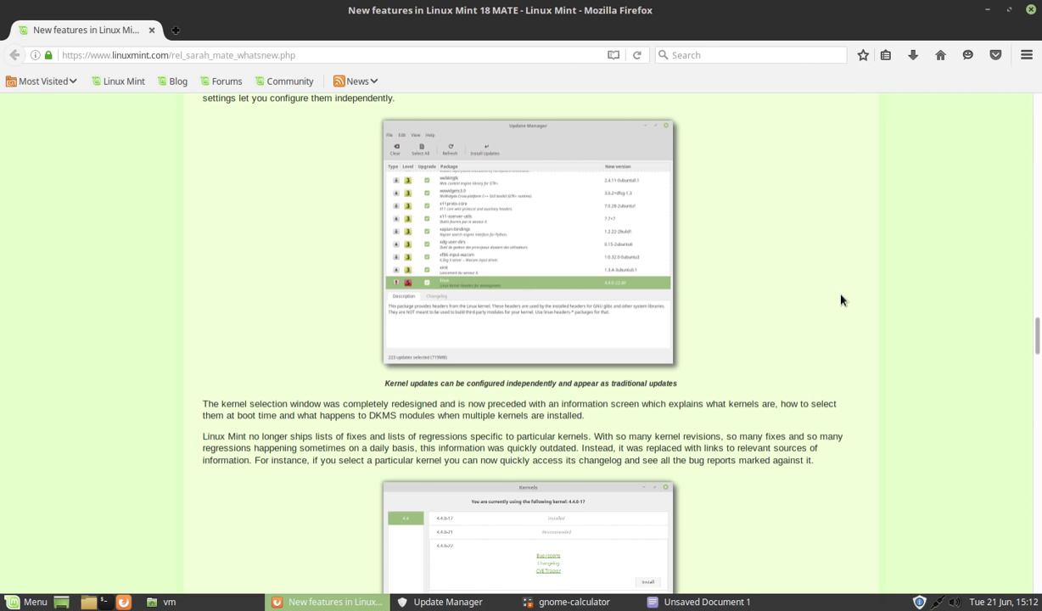
{"action": "scroll", "coordinate": [841, 299], "scroll_direction": "down", "scroll_amount": 4}
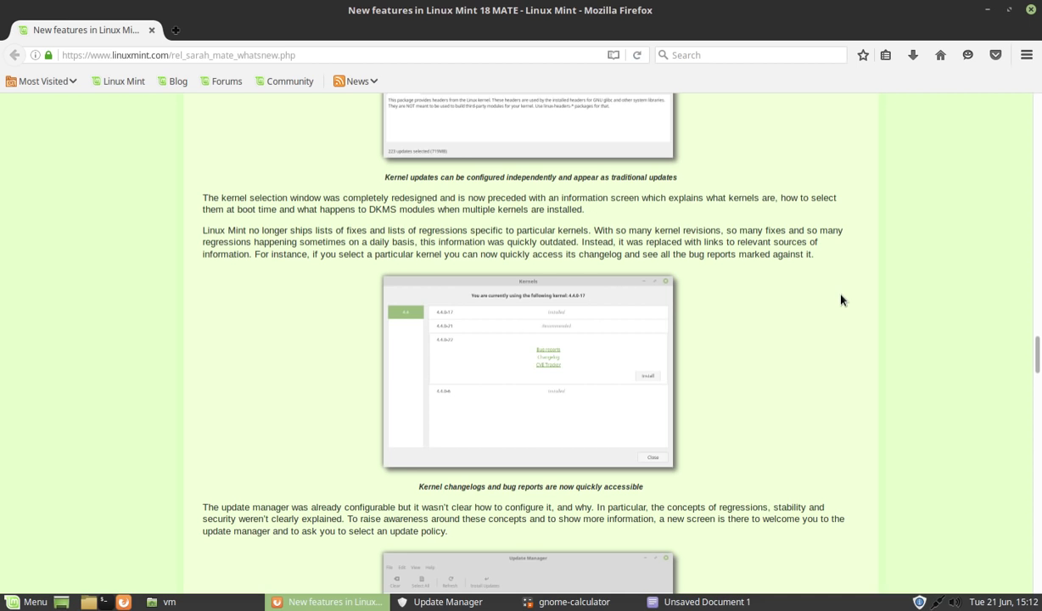
{"action": "scroll", "coordinate": [841, 300], "scroll_direction": "down", "scroll_amount": 1}
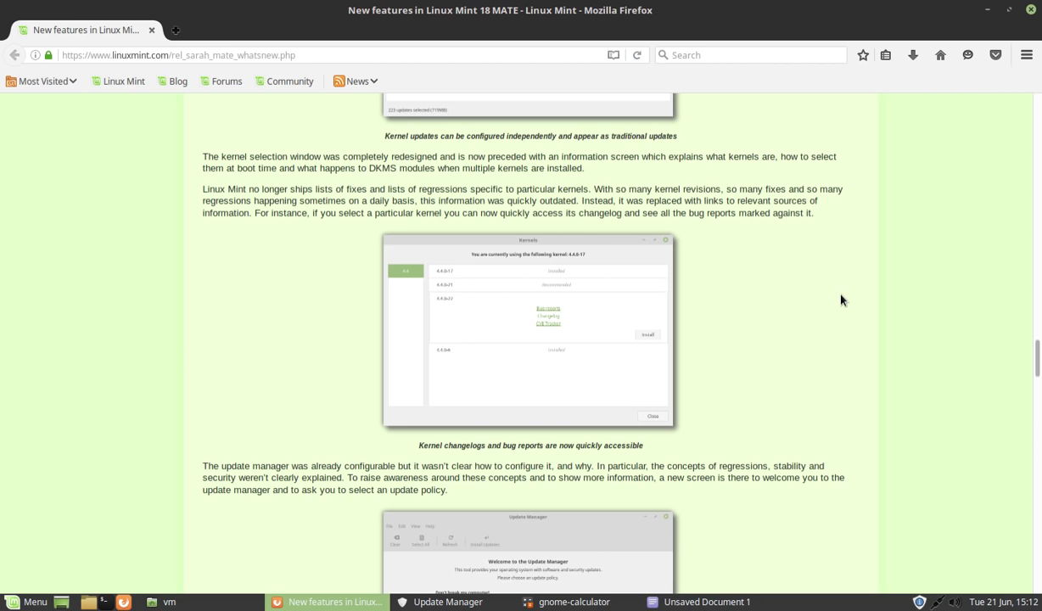
{"action": "scroll", "coordinate": [841, 299], "scroll_direction": "down", "scroll_amount": 5}
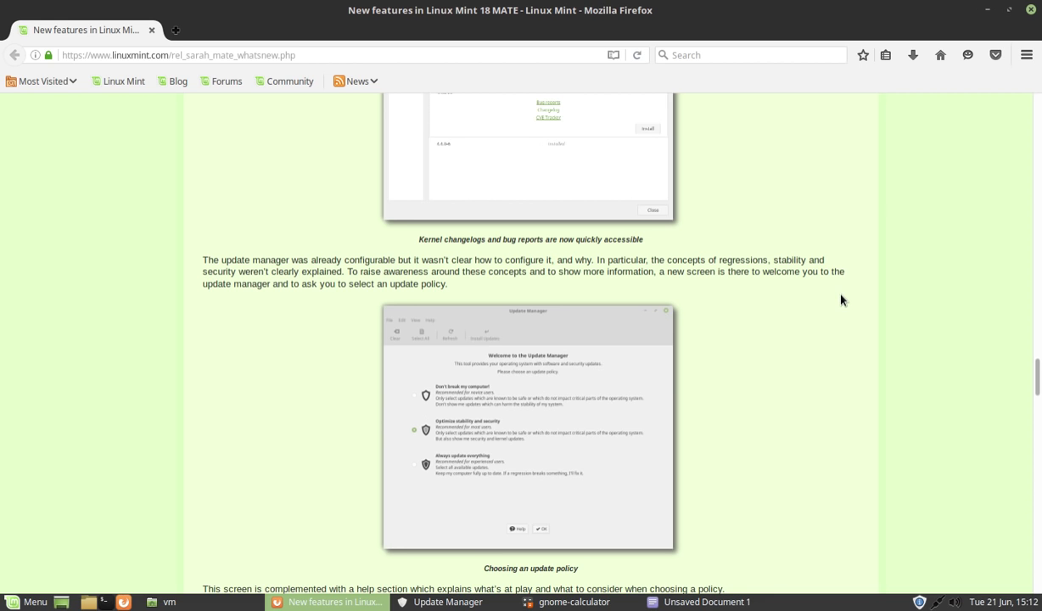
{"action": "scroll", "coordinate": [841, 299], "scroll_direction": "down", "scroll_amount": 4}
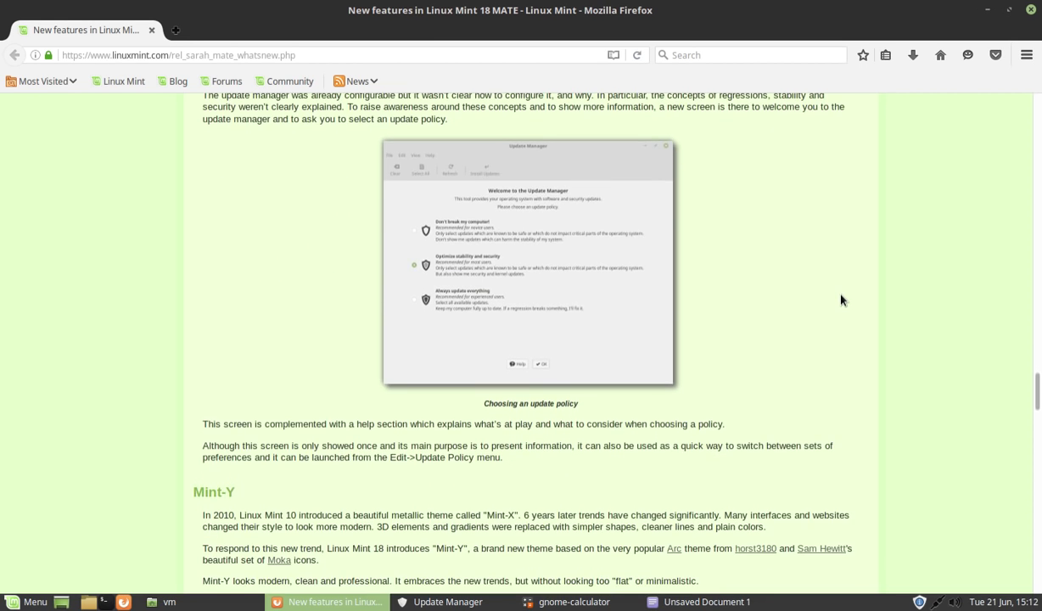
{"action": "scroll", "coordinate": [841, 299], "scroll_direction": "down", "scroll_amount": 2}
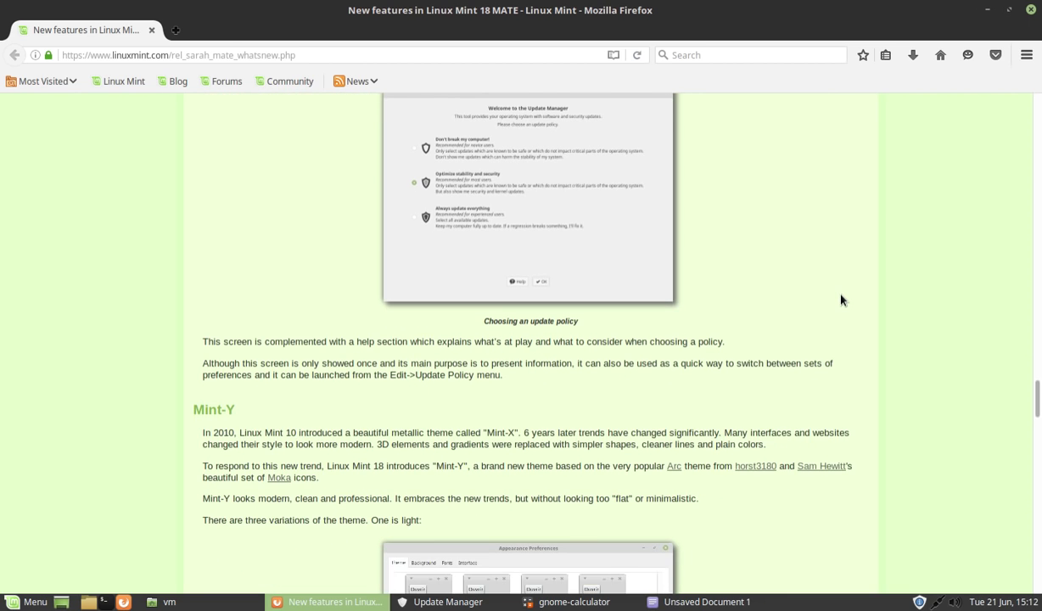
{"action": "scroll", "coordinate": [842, 298], "scroll_direction": "down", "scroll_amount": 2}
{"action": "scroll", "coordinate": [842, 299], "scroll_direction": "down", "scroll_amount": 5}
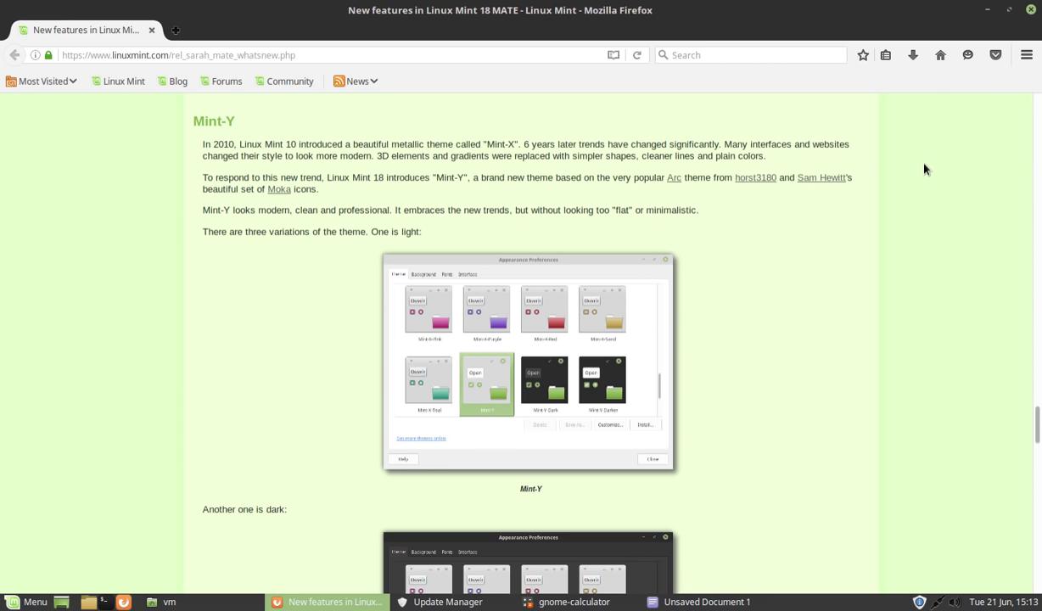
Restore the maximized Firefox window and shift it slightly down and right.
{"action": "double_click", "coordinate": [587, 17]}
{"action": "mouse_move", "coordinate": [587, 17]}
{"action": "left_mouse_down"}
{"action": "mouse_move", "coordinate": [603, 25]}
{"action": "mouse_move", "coordinate": [600, 14]}
{"action": "mouse_move", "coordinate": [605, 283]}
{"action": "mouse_move", "coordinate": [612, 53]}
{"action": "mouse_move", "coordinate": [591, 32]}
{"action": "left_mouse_up"}
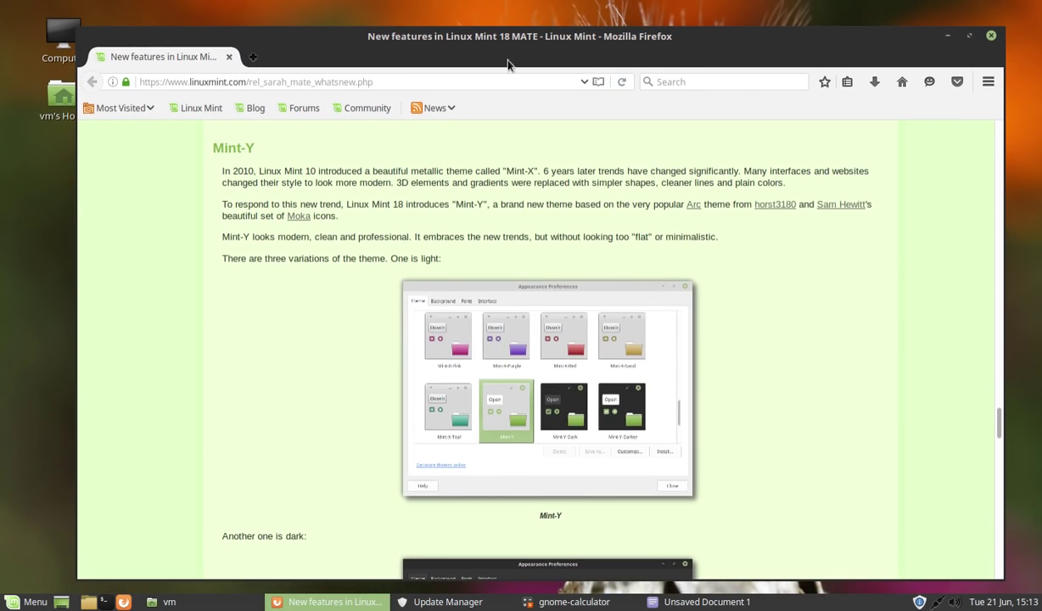
Minimize Firefox and reposition the Update Manager and home folder windows.
{"action": "left_click", "coordinate": [947, 35]}
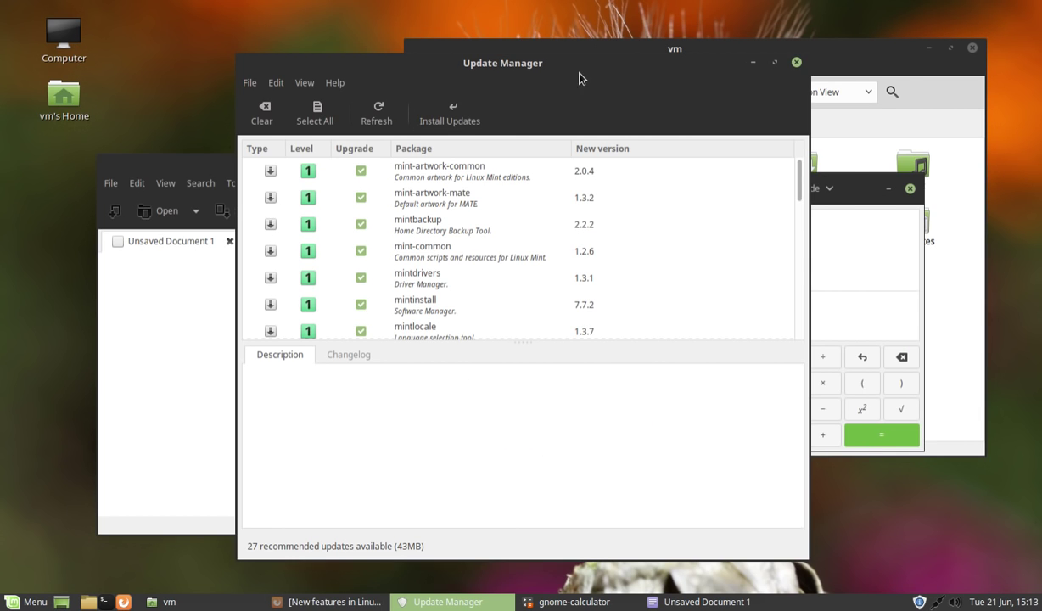
{"action": "left_click_drag", "start_coordinate": [577, 75], "coordinate": [569, 36]}
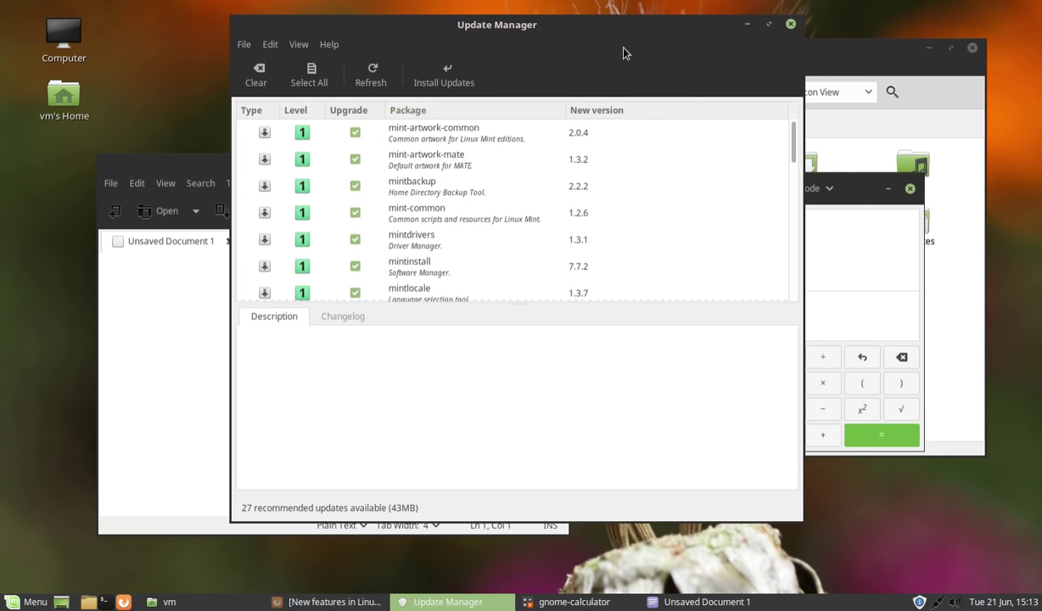
{"action": "left_click_drag", "start_coordinate": [844, 60], "coordinate": [862, 141]}
{"action": "left_click_drag", "start_coordinate": [577, 19], "coordinate": [625, 48]}
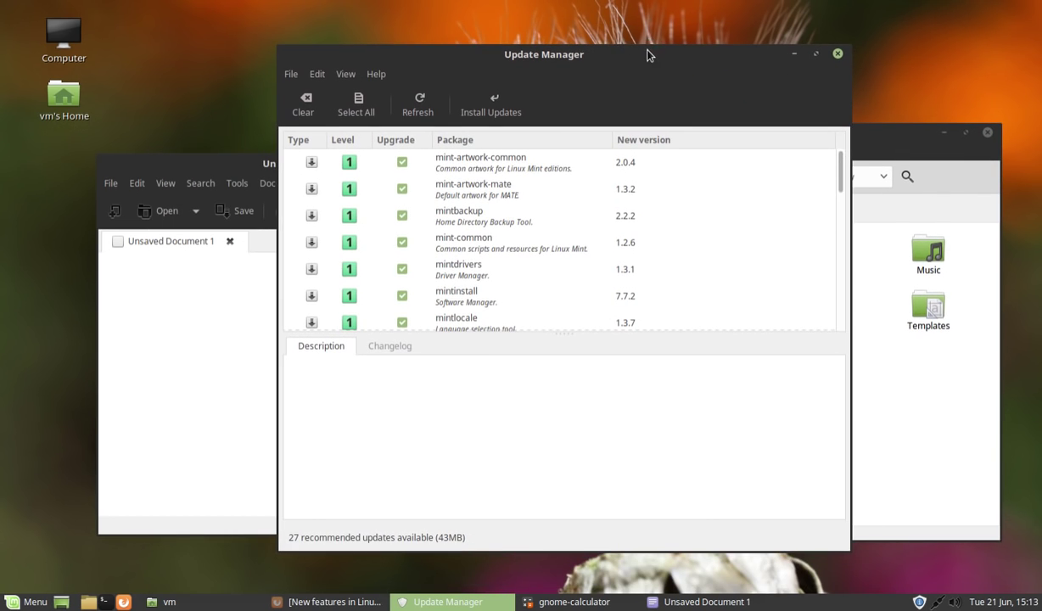
{"action": "left_click_drag", "start_coordinate": [647, 54], "coordinate": [590, 43]}
Raise and lift the home folder, then place the blank Unsaved Document 1 editor over the update list.
{"action": "left_click", "coordinate": [809, 129]}
{"action": "left_click_drag", "start_coordinate": [808, 129], "coordinate": [821, 73]}
{"action": "left_click", "coordinate": [644, 48]}
{"action": "left_click", "coordinate": [209, 167]}
{"action": "left_click_drag", "start_coordinate": [209, 168], "coordinate": [478, 147]}
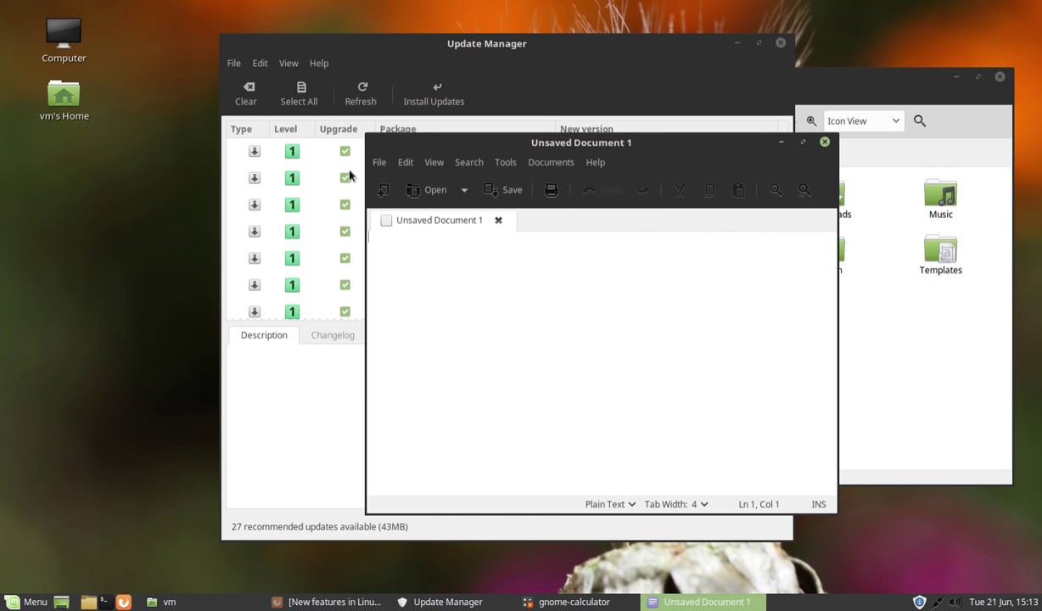
Nudge the editor right, glance at its File menu, then open the Mint Menu showing Accessories.
{"action": "left_click_drag", "start_coordinate": [584, 139], "coordinate": [604, 134]}
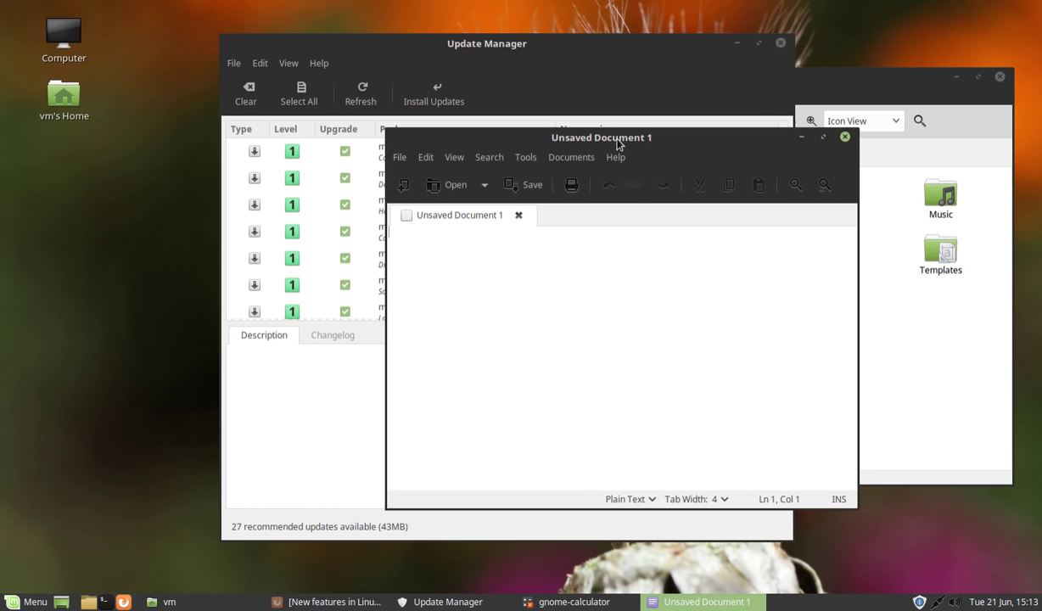
{"action": "left_click", "coordinate": [401, 161]}
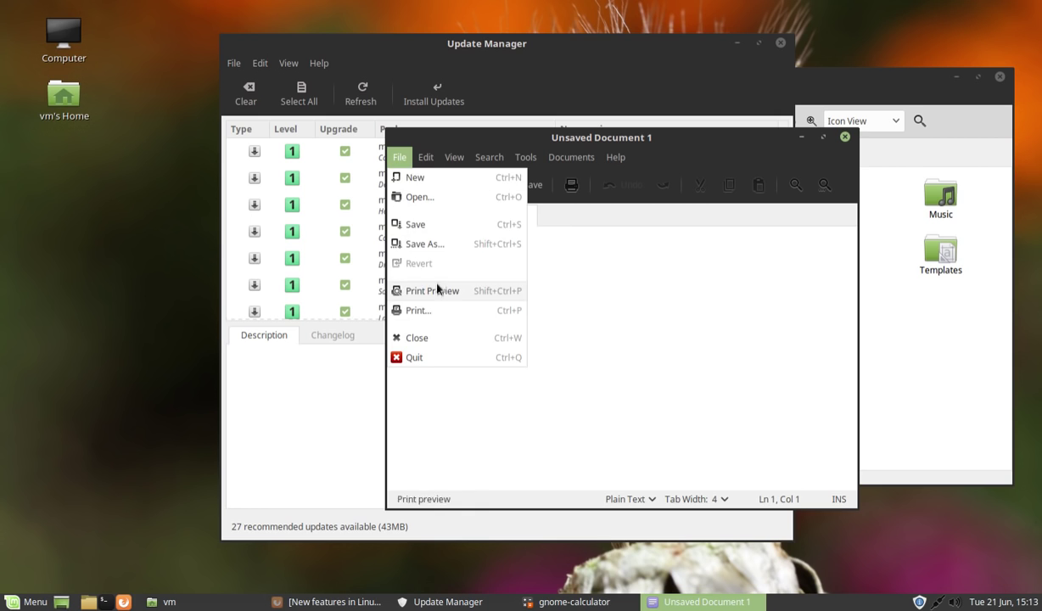
{"action": "left_click", "coordinate": [398, 160]}
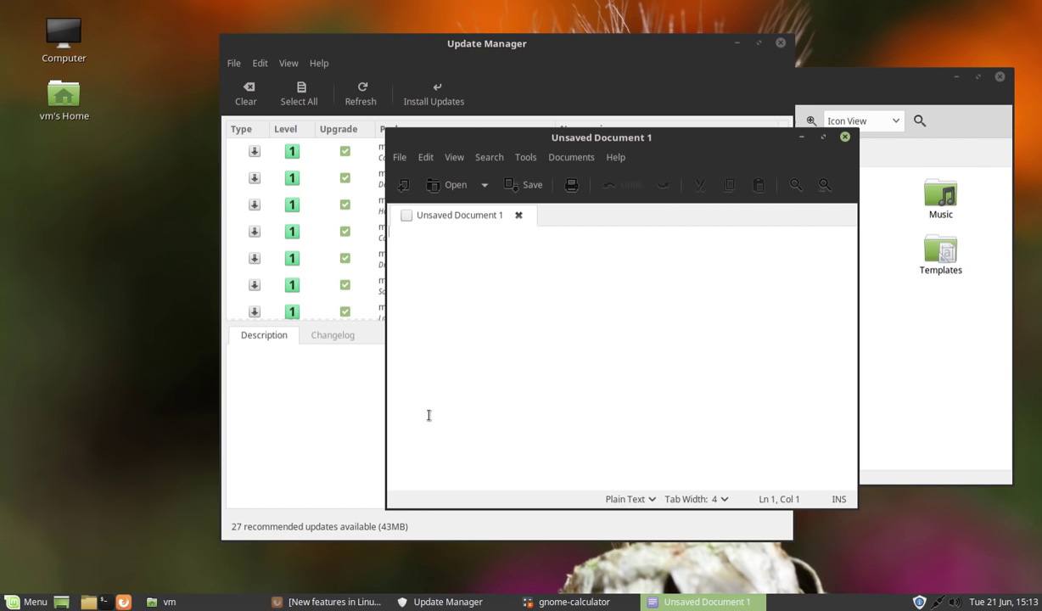
{"action": "left_click", "coordinate": [26, 603]}
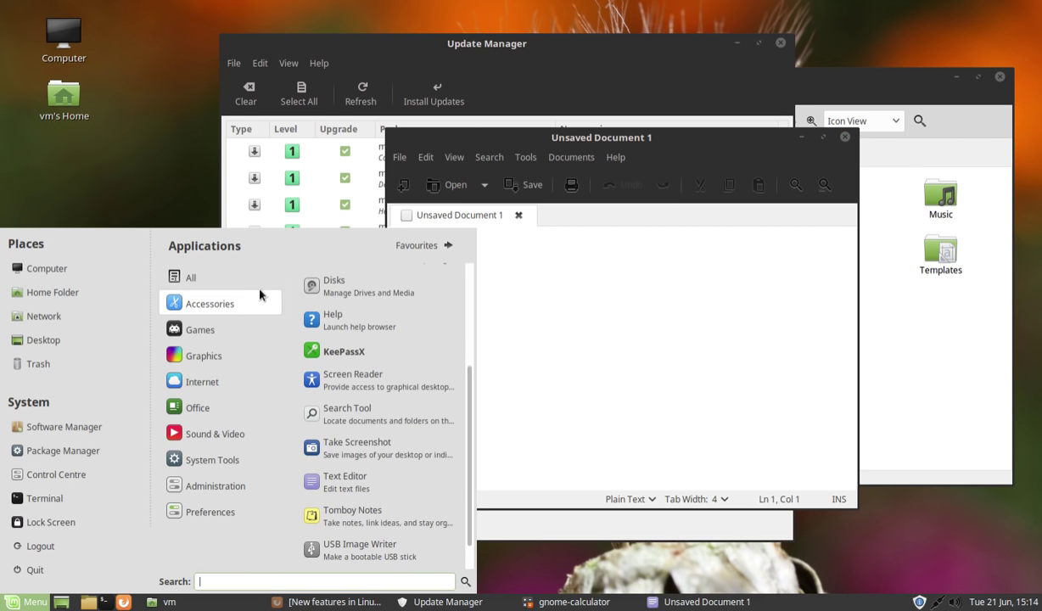
Launch Control Centre, open Appearance customisation and apply the Mint-X icon set.
{"action": "left_click", "coordinate": [74, 476]}
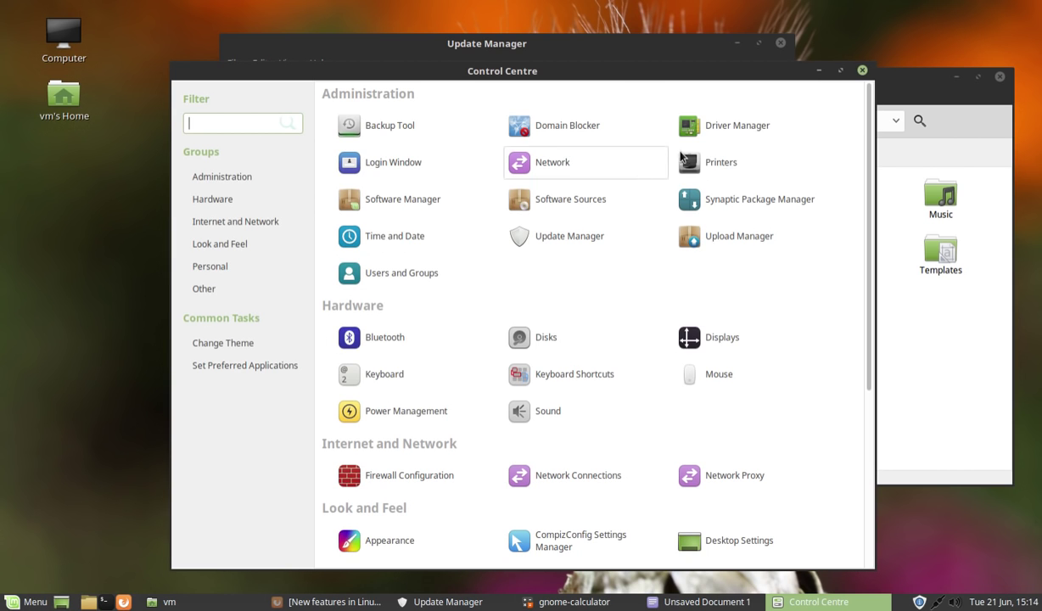
{"action": "left_click", "coordinate": [388, 550]}
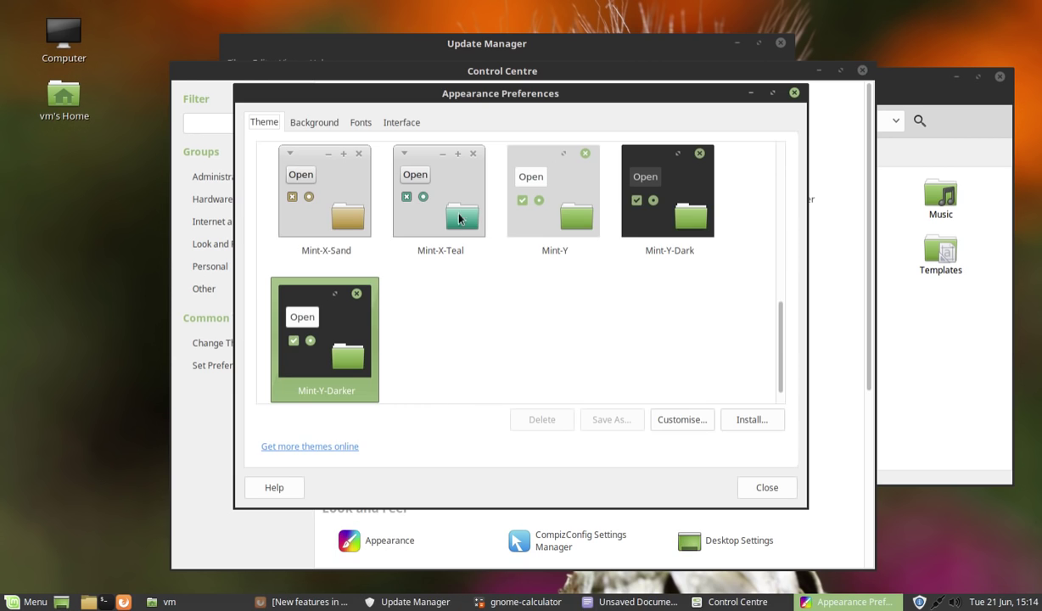
{"action": "left_click", "coordinate": [677, 419]}
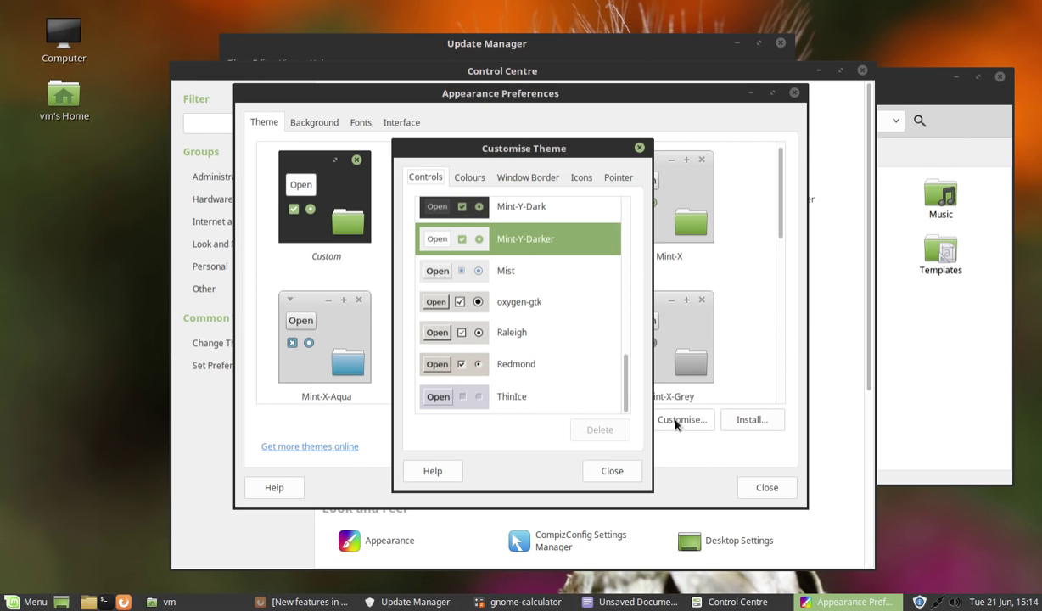
{"action": "left_click", "coordinate": [582, 180]}
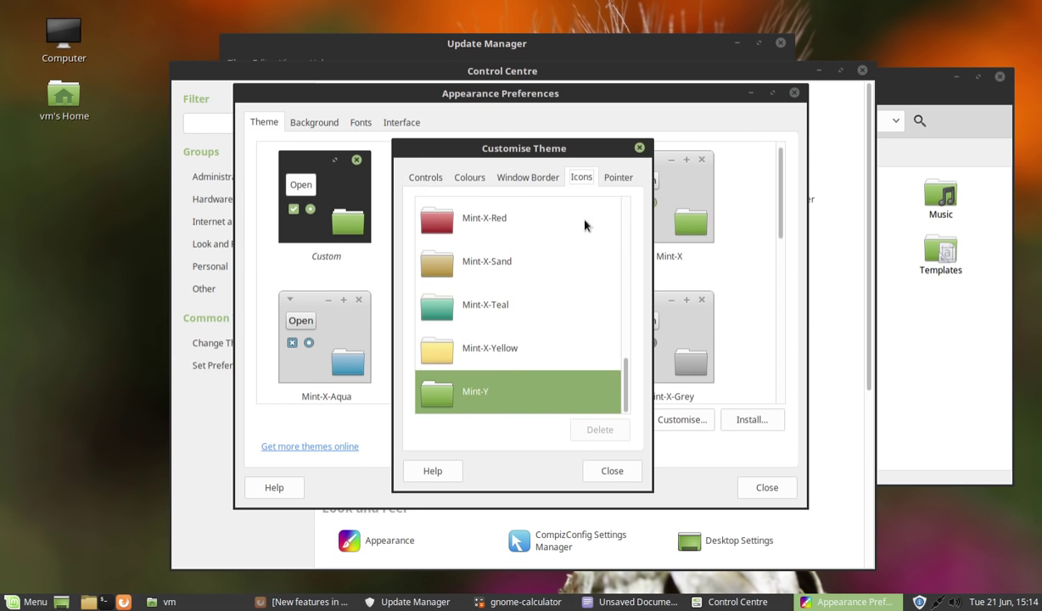
{"action": "left_click_drag", "start_coordinate": [624, 382], "coordinate": [621, 263]}
{"action": "left_click", "coordinate": [463, 289]}
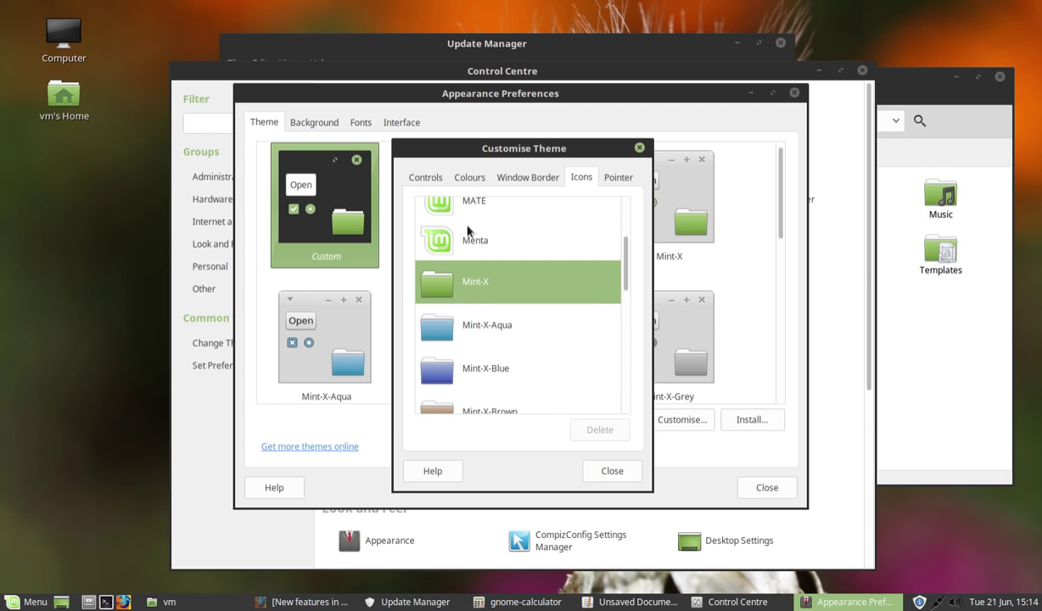
{"action": "left_click_drag", "start_coordinate": [473, 150], "coordinate": [523, 152]}
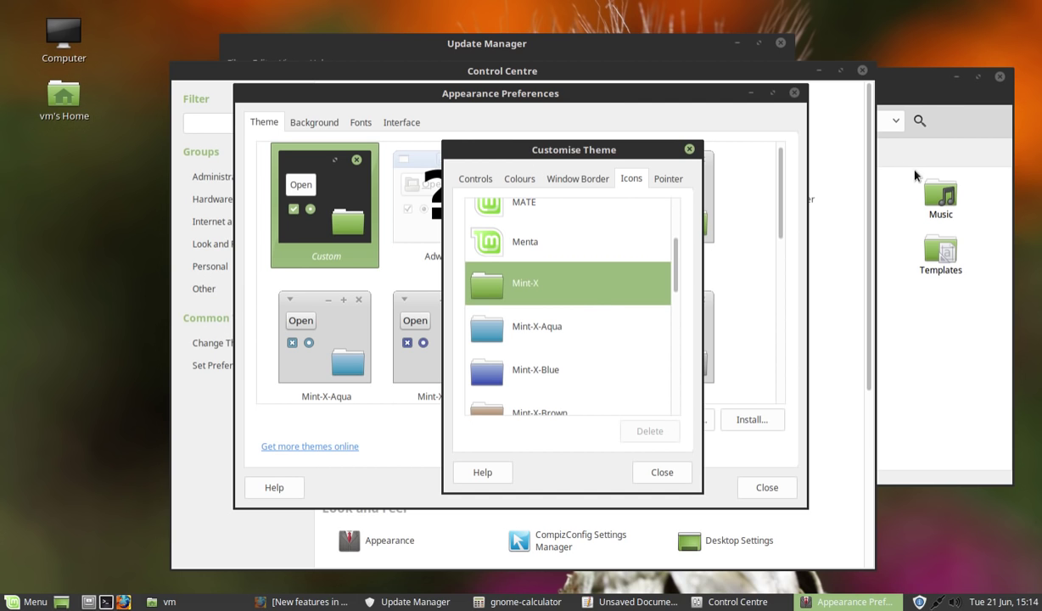
Bring the home folder window forward, check its File menu, and close it.
{"action": "left_click", "coordinate": [923, 92]}
{"action": "left_click", "coordinate": [444, 95]}
{"action": "left_click", "coordinate": [444, 95]}
{"action": "left_click", "coordinate": [1000, 76]}
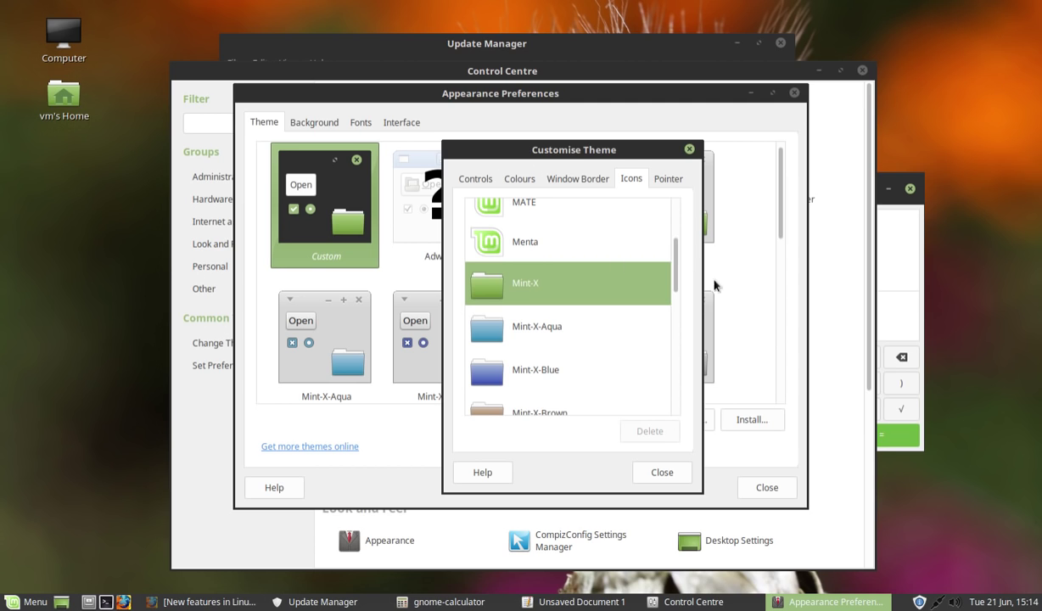
Try the Mint-X-Dark icon set, revert to Mint-X, and close both appearance dialogs.
{"action": "left_click_drag", "start_coordinate": [677, 287], "coordinate": [682, 340]}
{"action": "left_click", "coordinate": [526, 255]}
{"action": "left_click_drag", "start_coordinate": [674, 326], "coordinate": [667, 411]}
{"action": "scroll", "coordinate": [667, 399], "scroll_direction": "up", "scroll_amount": 6}
{"action": "left_click", "coordinate": [480, 301]}
{"action": "left_click", "coordinate": [662, 472]}
{"action": "left_click", "coordinate": [767, 487]}
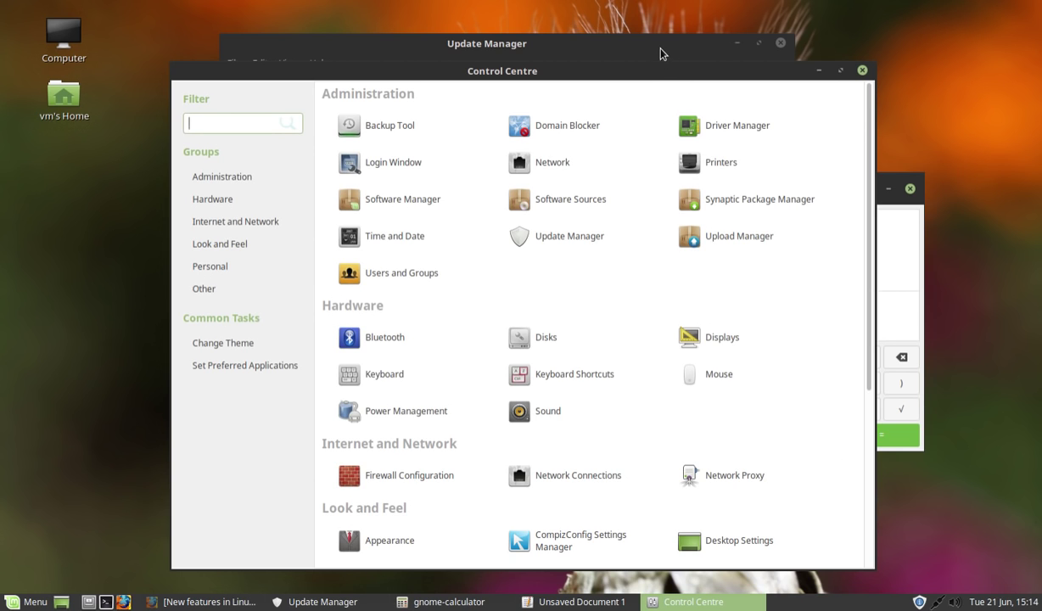
Open Home, look at its File and Bookmarks menus, close it, then close Update Manager.
{"action": "double_click", "coordinate": [73, 96]}
{"action": "left_click", "coordinate": [242, 117]}
{"action": "left_click", "coordinate": [324, 105]}
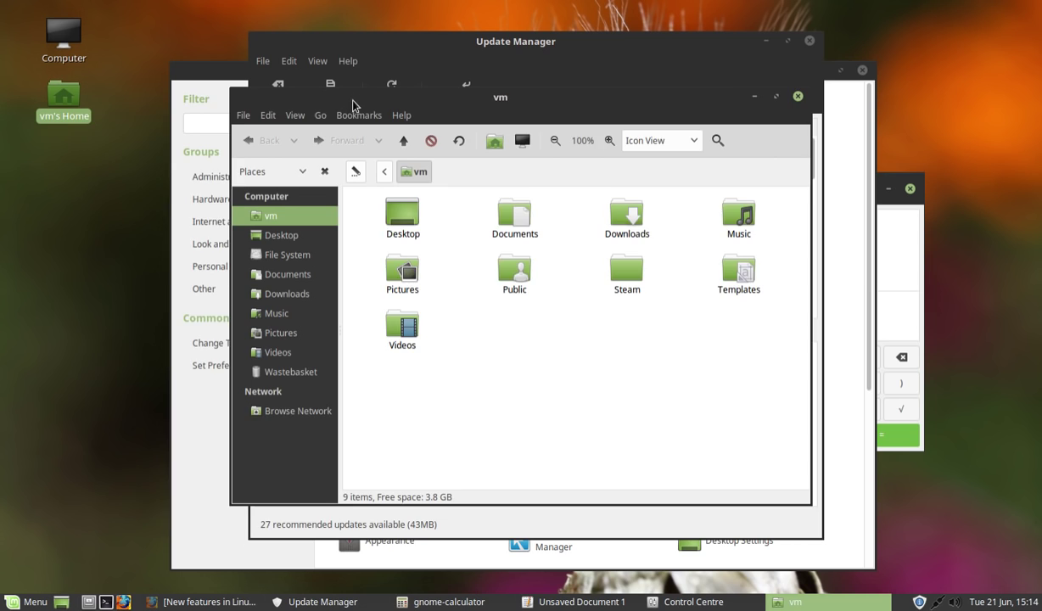
{"action": "left_click_drag", "start_coordinate": [356, 102], "coordinate": [222, 117]}
{"action": "left_click", "coordinate": [621, 111]}
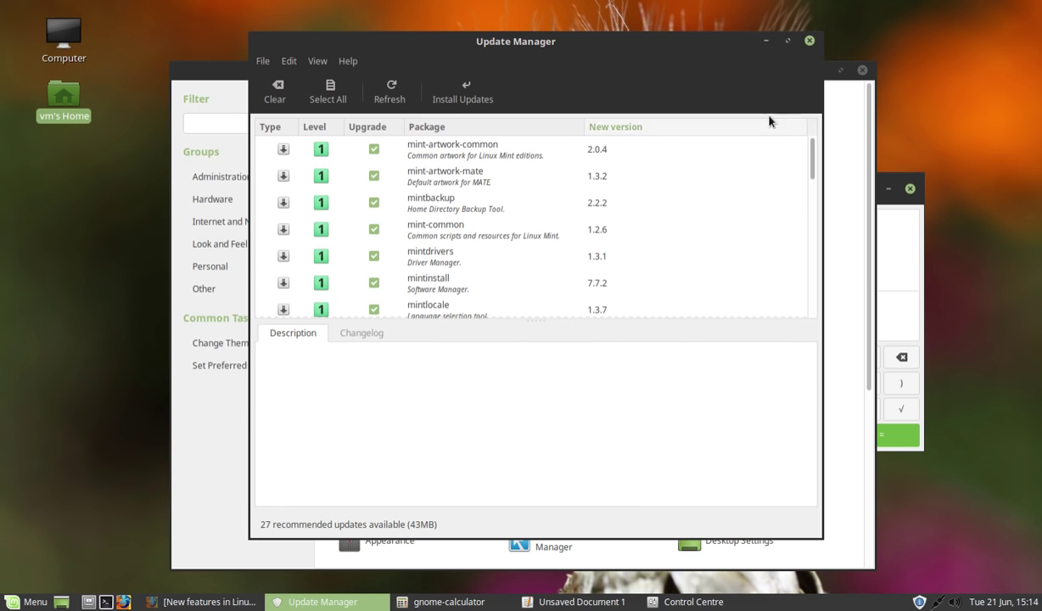
{"action": "left_click", "coordinate": [768, 45]}
{"action": "left_click_drag", "start_coordinate": [703, 73], "coordinate": [689, 66]}
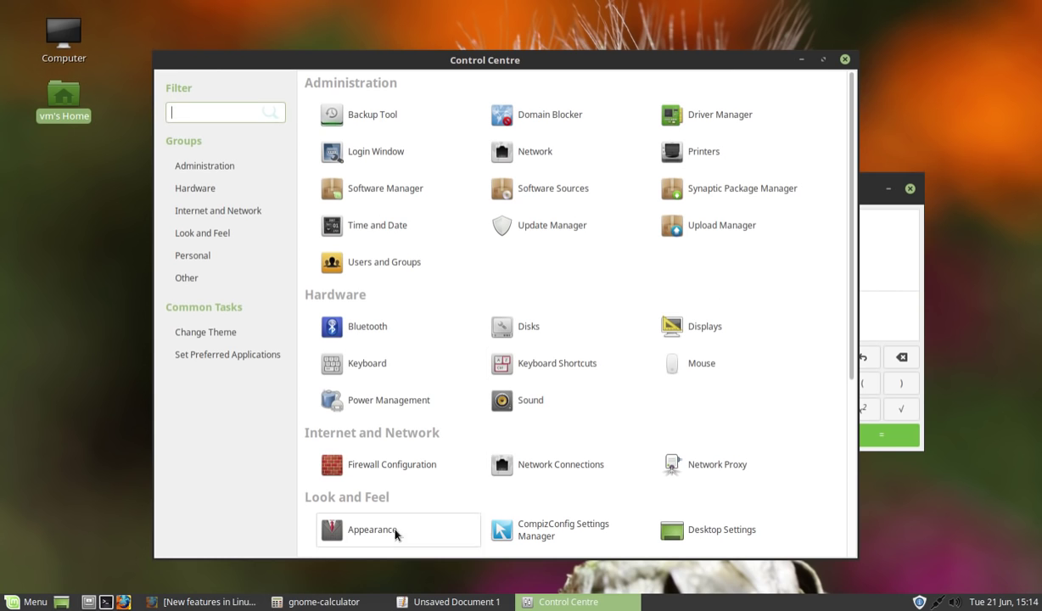
Bring Firefox back to the front and maximize it.
{"action": "left_click", "coordinate": [223, 603]}
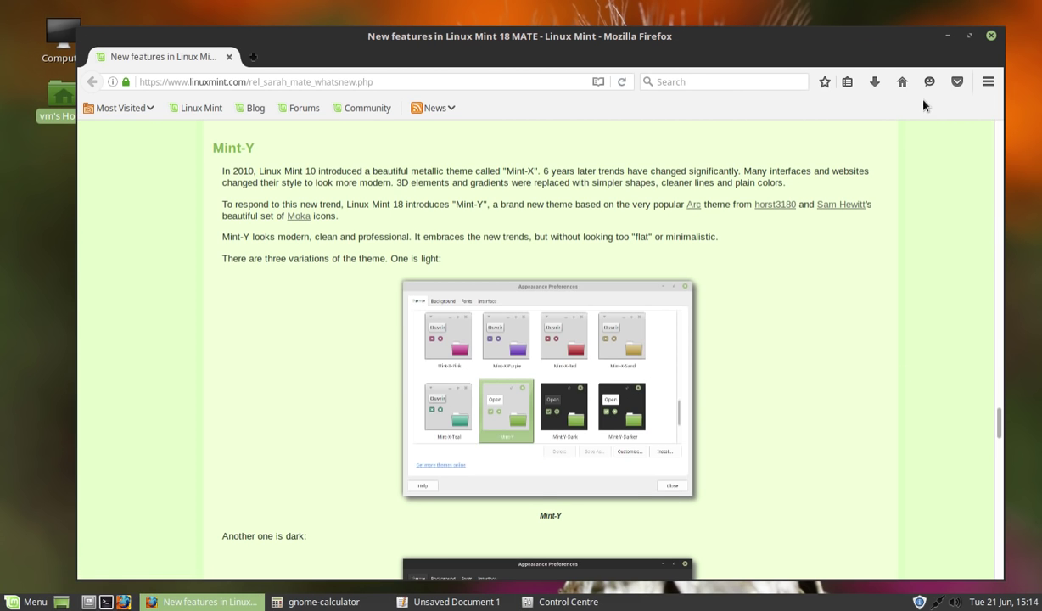
{"action": "left_click", "coordinate": [972, 37]}
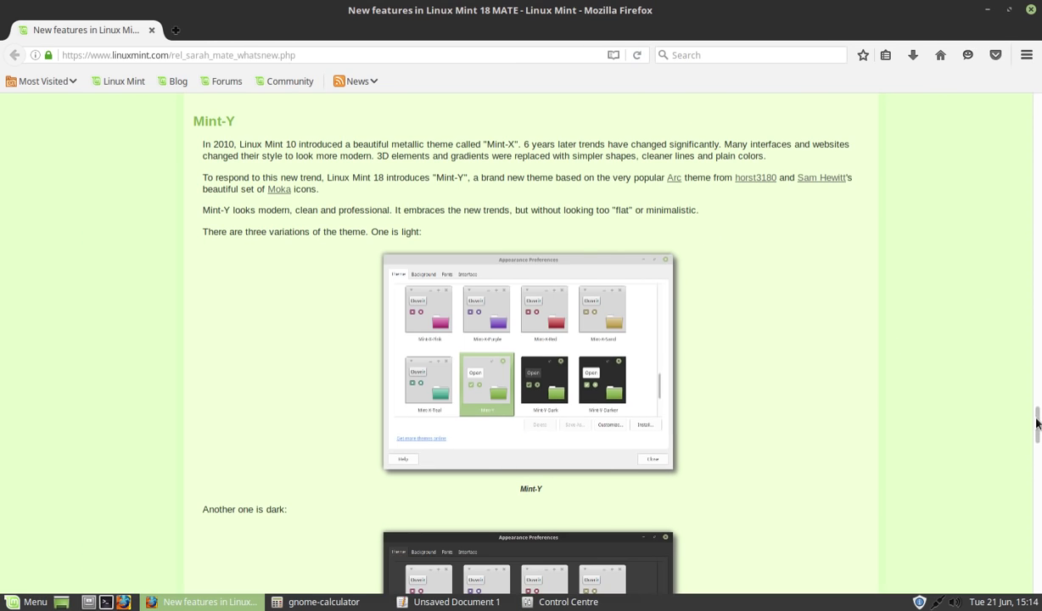
{"action": "left_click_drag", "start_coordinate": [1035, 425], "coordinate": [1029, 452]}
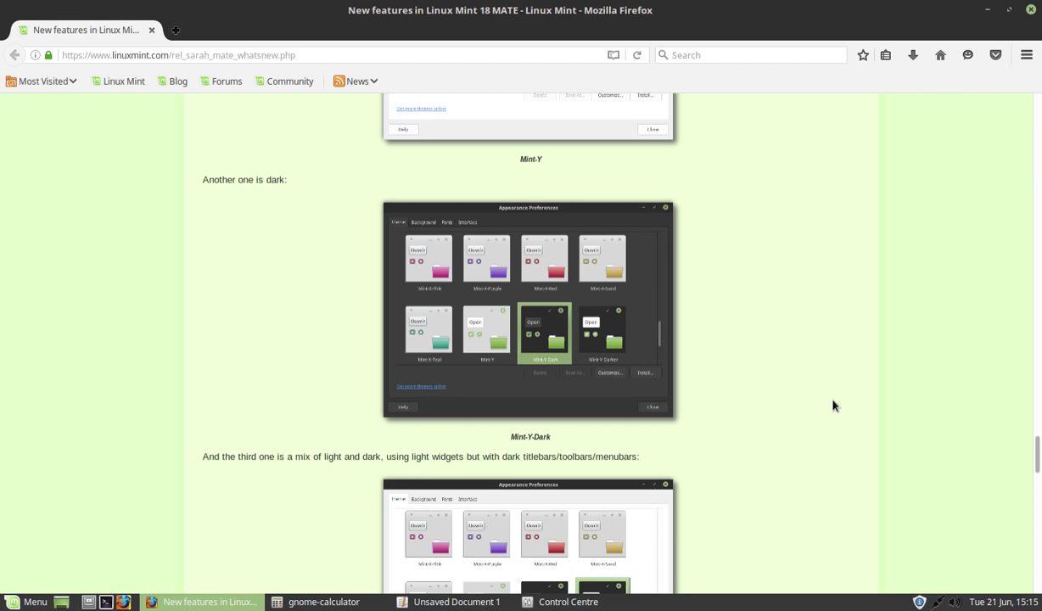
Read the release notes down to the LTS strategy section, then return to the page top.
{"action": "scroll", "coordinate": [832, 406], "scroll_direction": "down", "scroll_amount": 5}
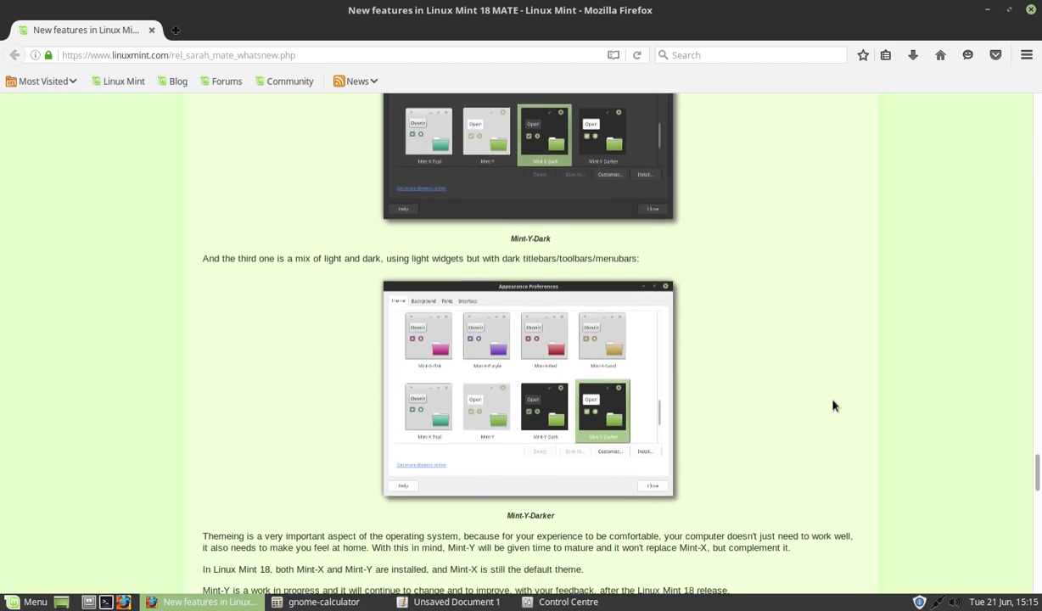
{"action": "scroll", "coordinate": [833, 406], "scroll_direction": "down", "scroll_amount": 8}
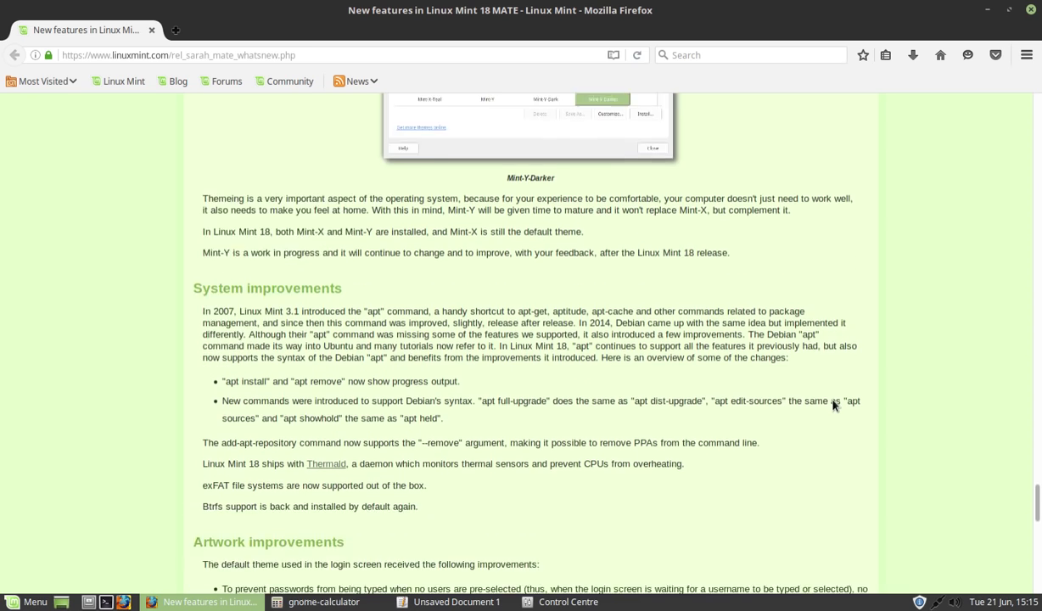
{"action": "scroll", "coordinate": [833, 405], "scroll_direction": "down", "scroll_amount": 2}
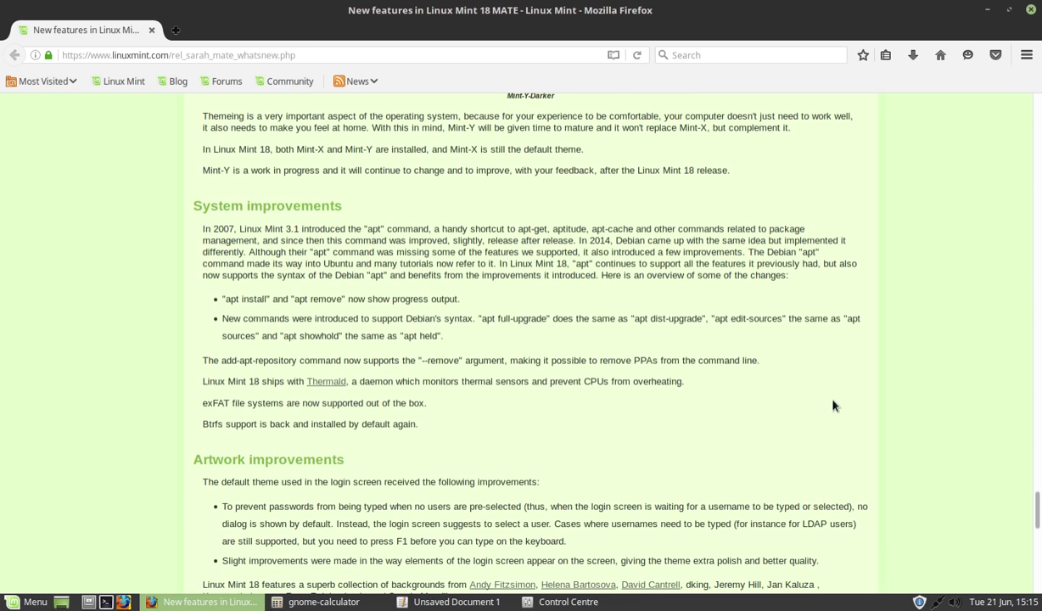
{"action": "scroll", "coordinate": [832, 405], "scroll_direction": "down", "scroll_amount": 2}
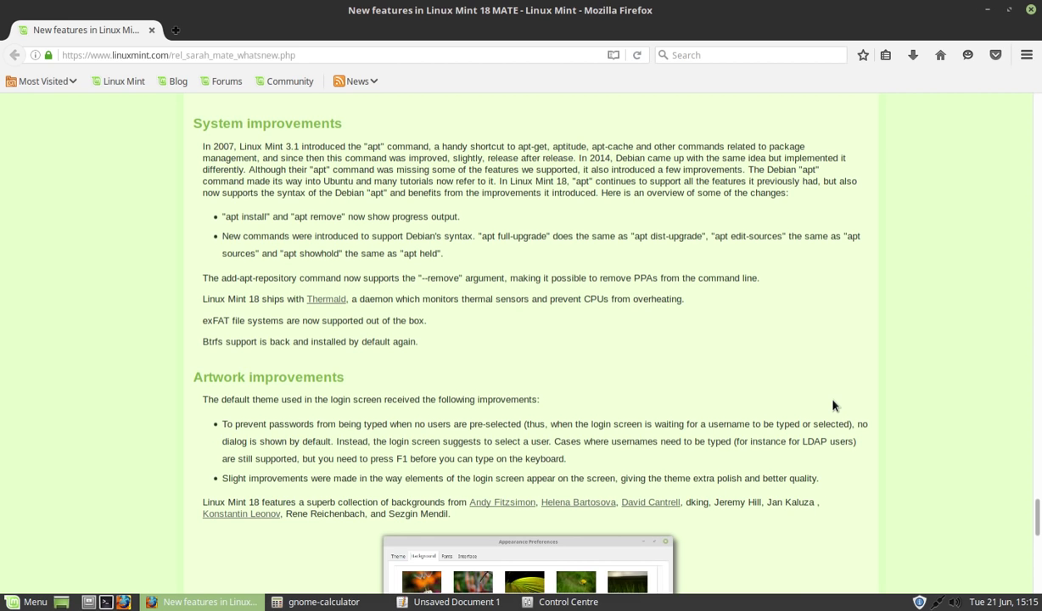
{"action": "scroll", "coordinate": [833, 406], "scroll_direction": "down", "scroll_amount": 5}
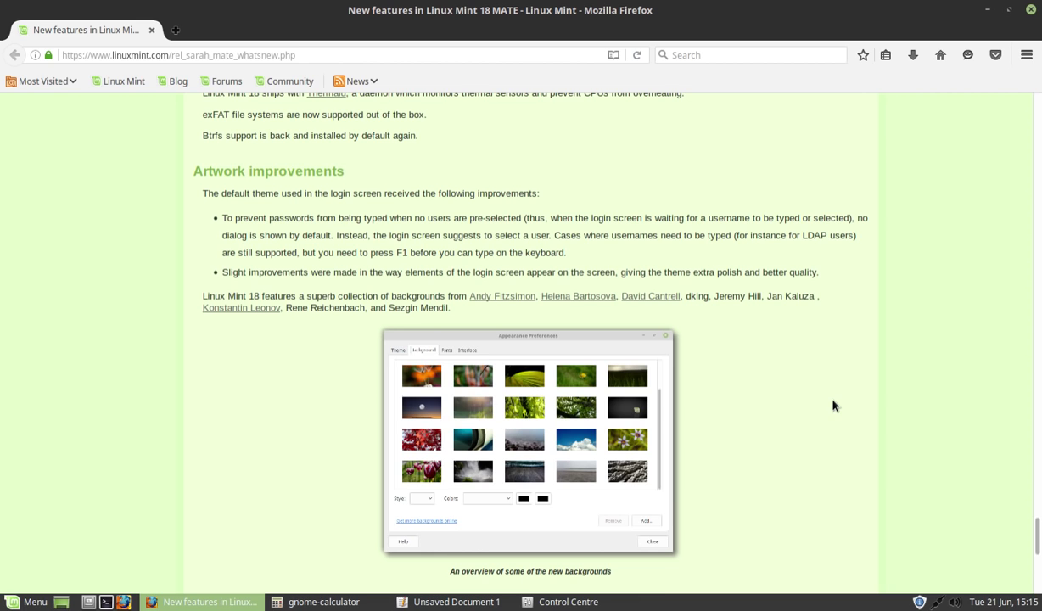
{"action": "scroll", "coordinate": [833, 406], "scroll_direction": "down", "scroll_amount": 10}
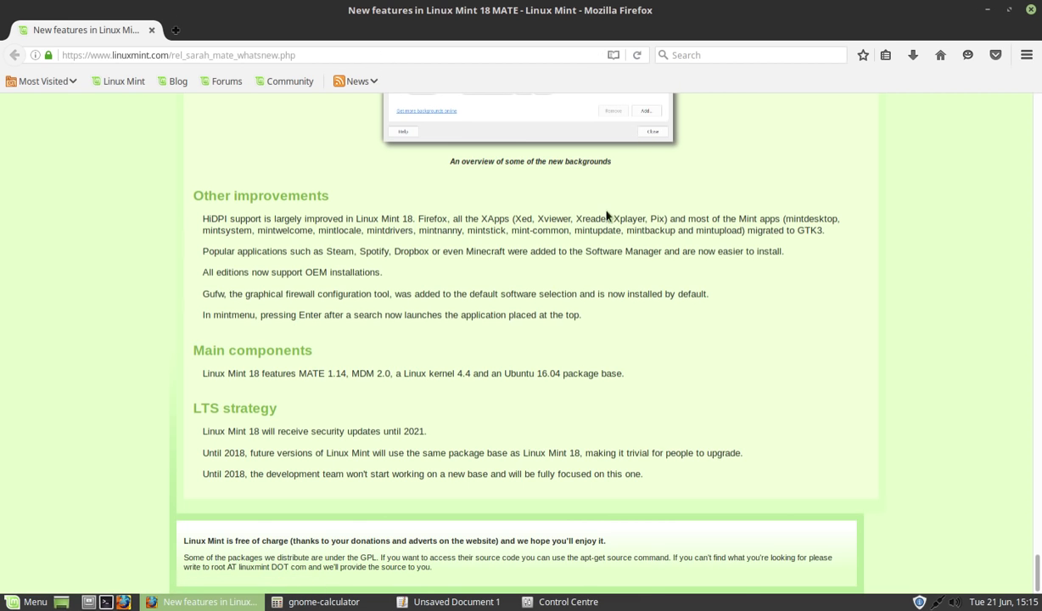
{"action": "left_click_drag", "start_coordinate": [1035, 559], "coordinate": [1015, 78]}
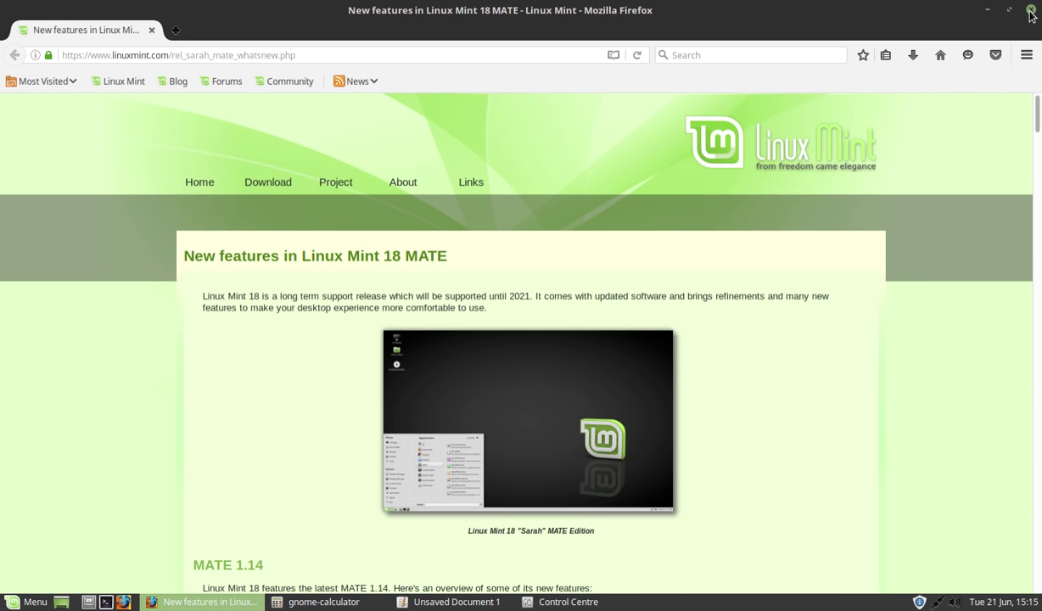
Close Firefox and scroll through the Control Centre's settings groups.
{"action": "left_click", "coordinate": [987, 9]}
{"action": "left_click_drag", "start_coordinate": [488, 59], "coordinate": [422, 44]}
{"action": "scroll", "coordinate": [788, 333], "scroll_direction": "down", "scroll_amount": 5}
{"action": "scroll", "coordinate": [787, 333], "scroll_direction": "up", "scroll_amount": 5}
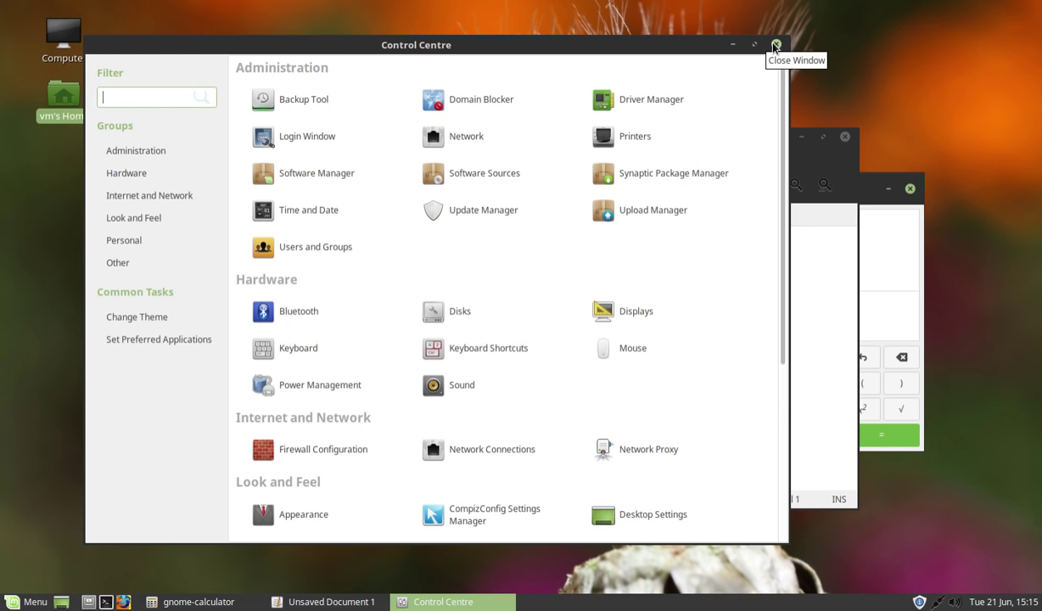
Close Control Centre and move the editor and calculator windows up and left.
{"action": "left_click", "coordinate": [775, 46]}
{"action": "left_click_drag", "start_coordinate": [713, 136], "coordinate": [444, 70]}
{"action": "left_click_drag", "start_coordinate": [739, 176], "coordinate": [644, 75]}
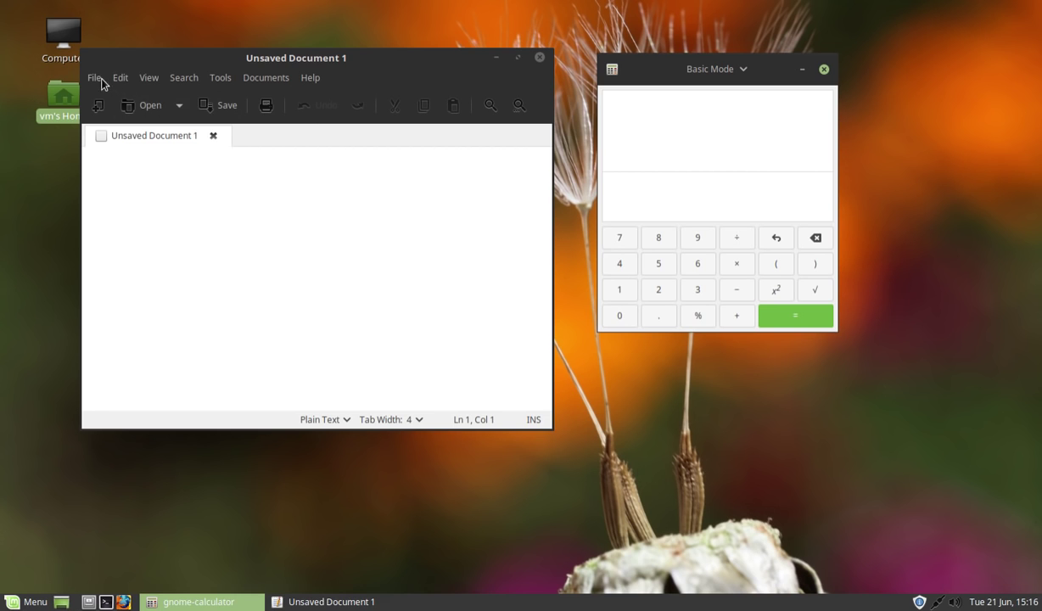
Look through the text editor's File and Tools menus, then close the editor window.
{"action": "left_click", "coordinate": [94, 77]}
{"action": "left_click", "coordinate": [223, 80]}
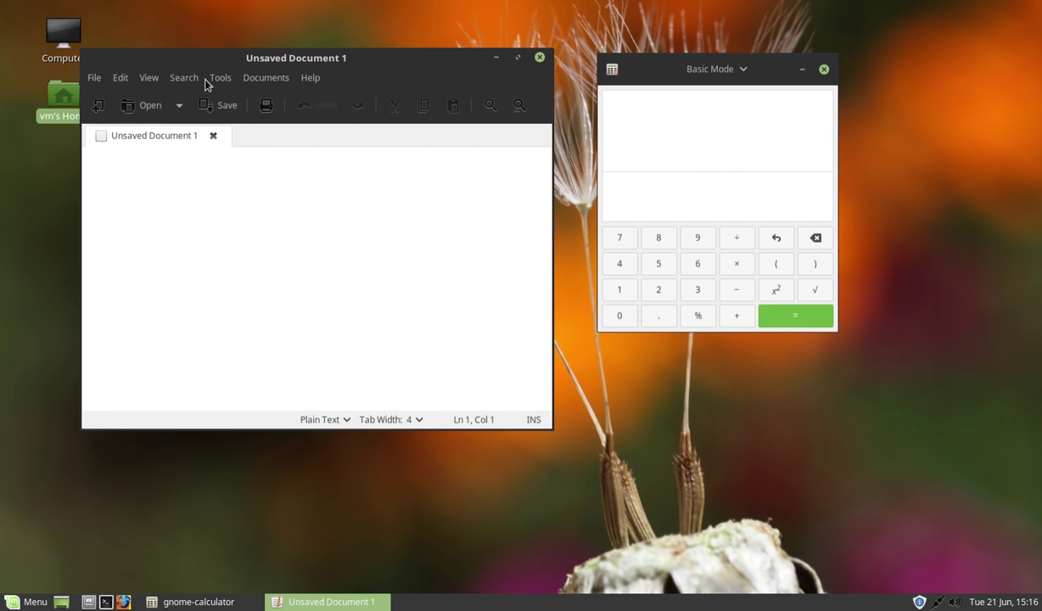
{"action": "left_click", "coordinate": [211, 79]}
{"action": "left_click", "coordinate": [502, 38]}
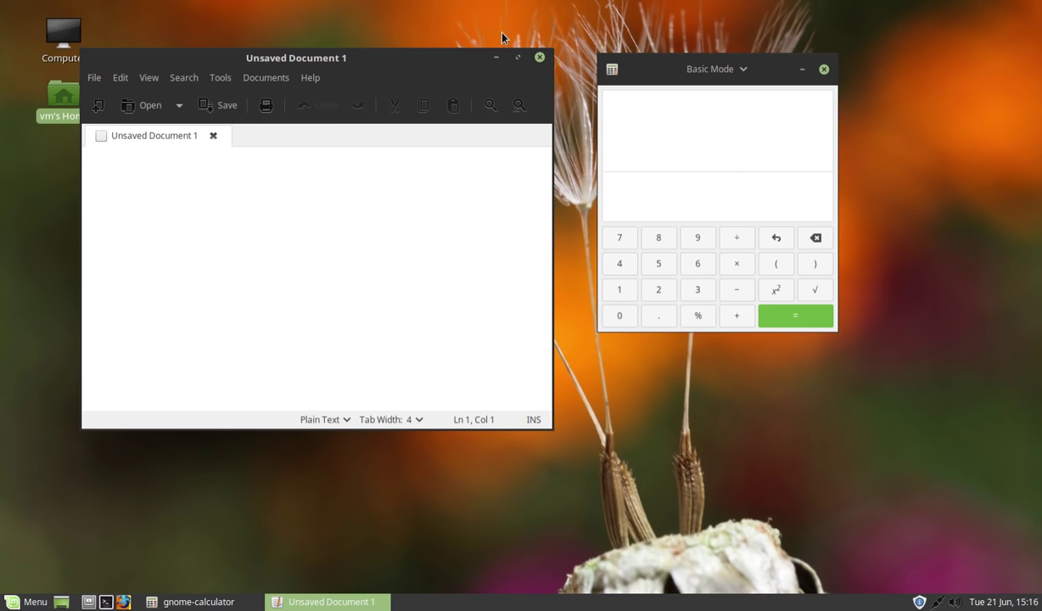
{"action": "left_click", "coordinate": [539, 59]}
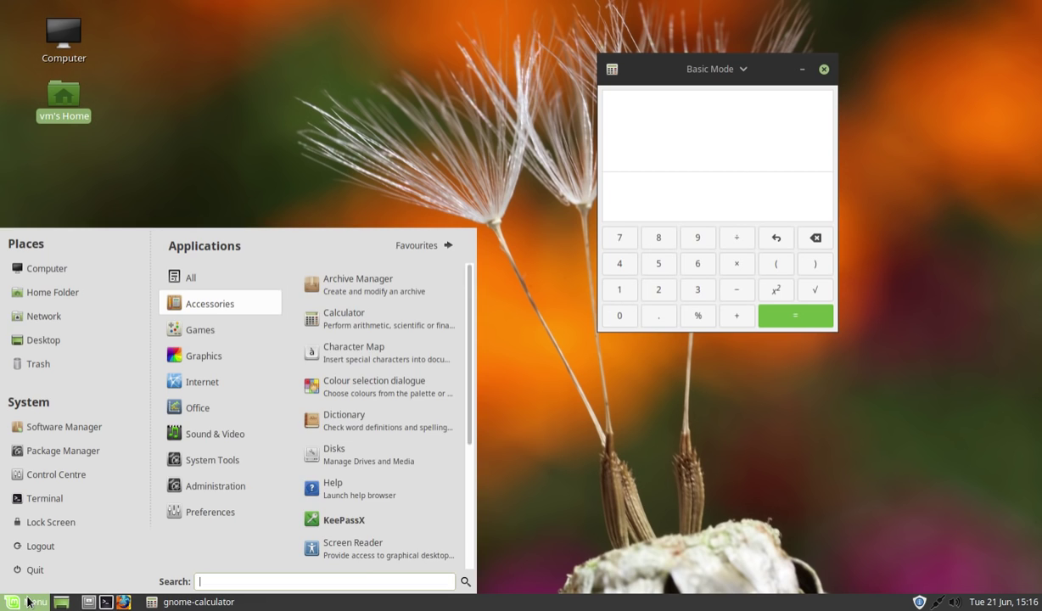
Bring up the applications menu's Accessories list and scroll down to Text Editor.
{"action": "left_click", "coordinate": [31, 601]}
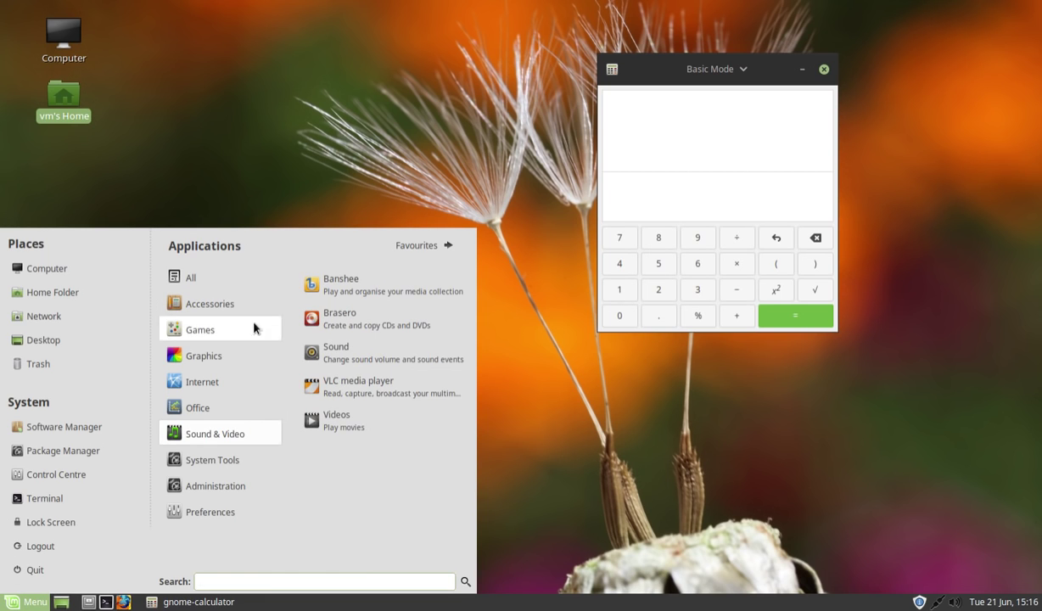
{"action": "mouse_move", "coordinate": [227, 303]}
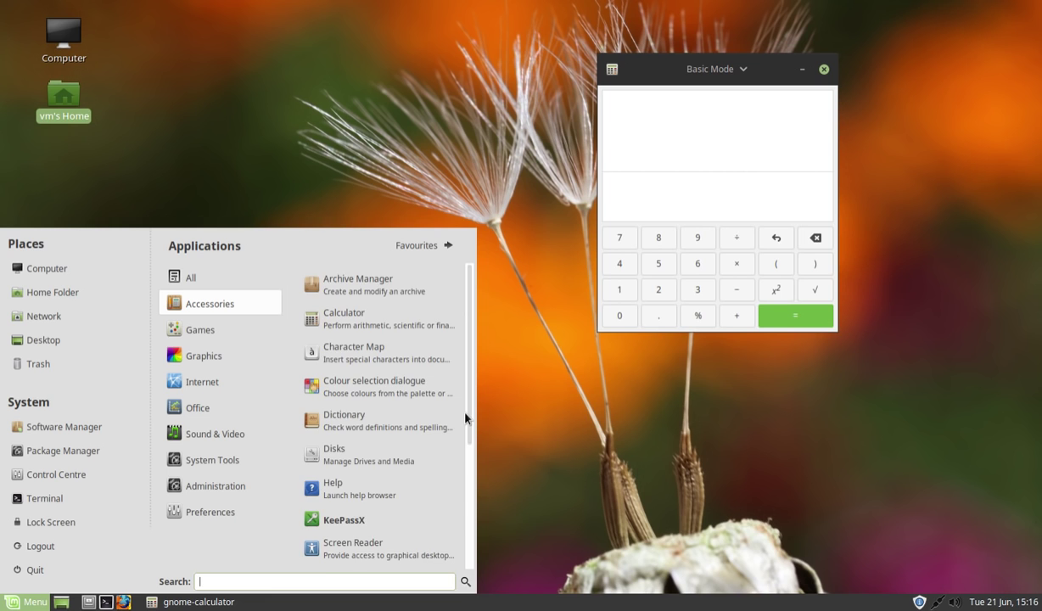
{"action": "scroll", "coordinate": [461, 429], "scroll_direction": "down", "scroll_amount": 1}
{"action": "scroll", "coordinate": [459, 435], "scroll_direction": "down", "scroll_amount": 4}
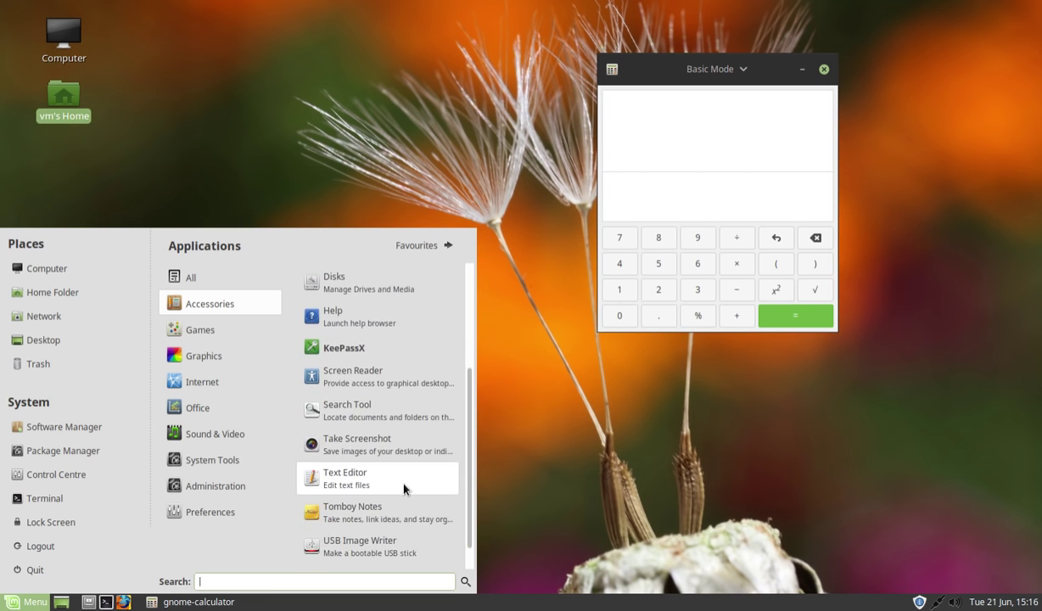
Relaunch the Text Editor from Accessories and glance at its File menu.
{"action": "left_click", "coordinate": [404, 489]}
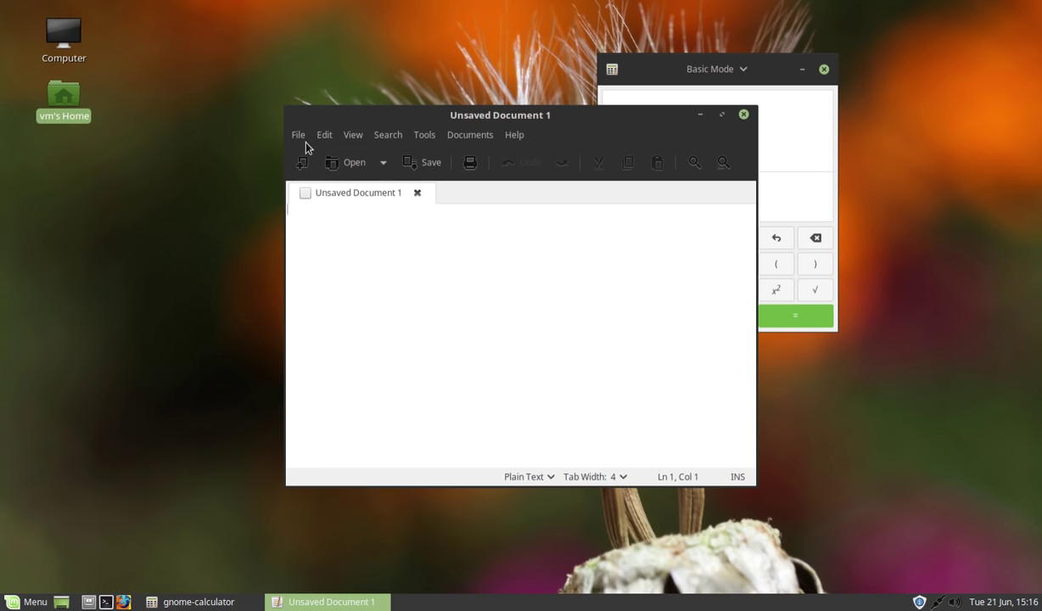
{"action": "left_click", "coordinate": [297, 135]}
{"action": "left_click", "coordinate": [507, 112]}
Reposition the editor and calculator windows and show xed's About box with version 1.0.5.
{"action": "left_click_drag", "start_coordinate": [508, 113], "coordinate": [313, 64]}
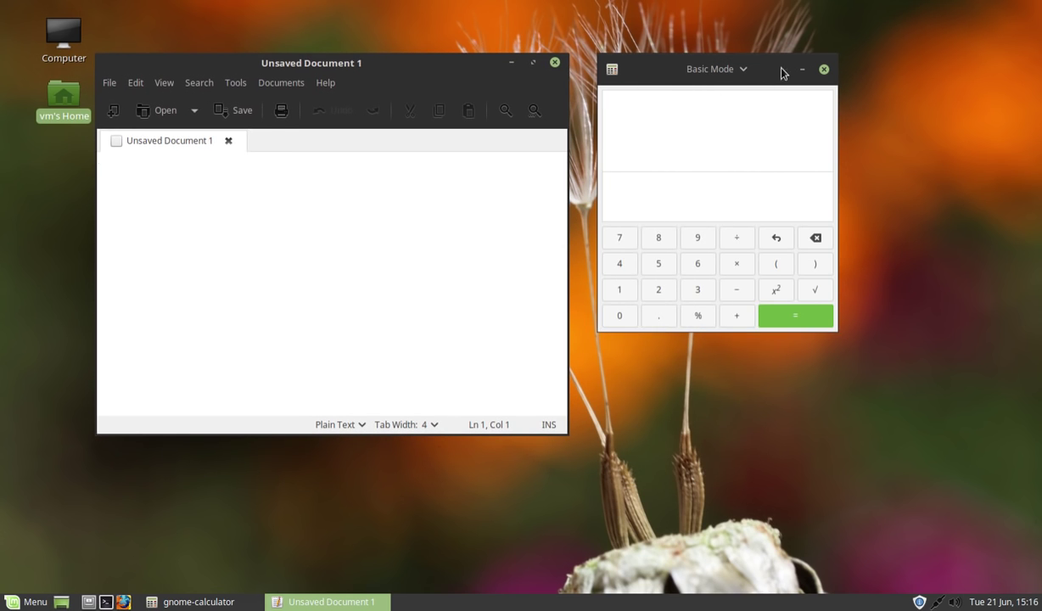
{"action": "left_click_drag", "start_coordinate": [788, 77], "coordinate": [797, 74]}
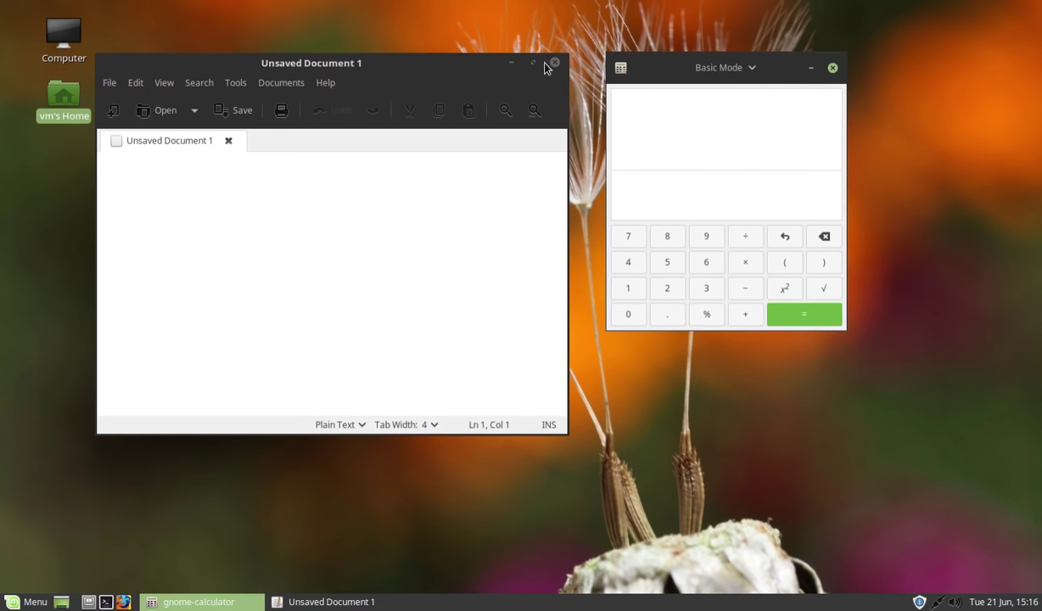
{"action": "left_click", "coordinate": [108, 85]}
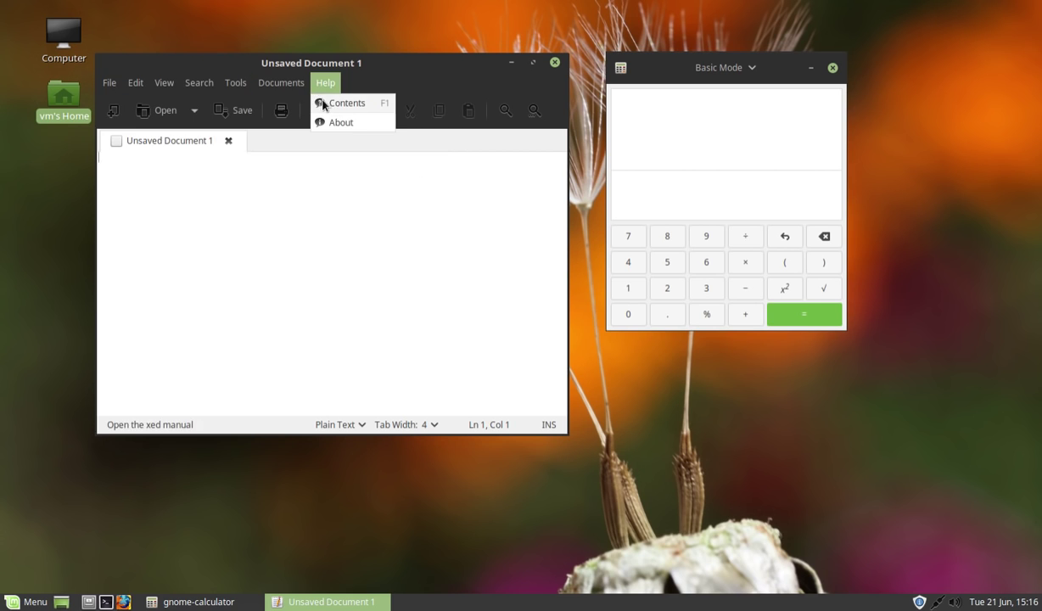
{"action": "left_click", "coordinate": [356, 122]}
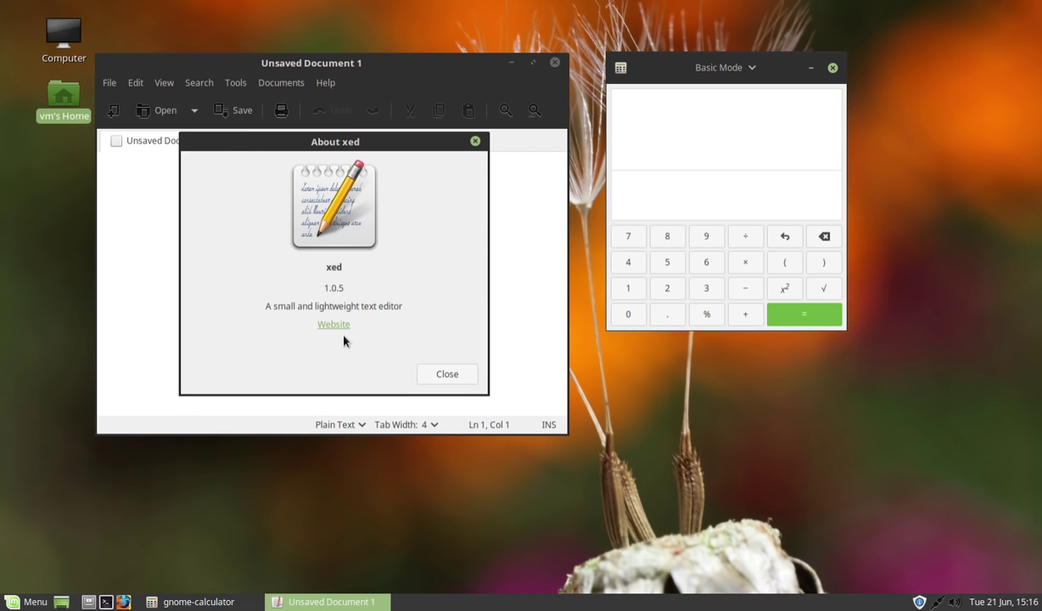
Dismiss the About dialog, close xed, and move the calculator up and left.
{"action": "left_click", "coordinate": [459, 373]}
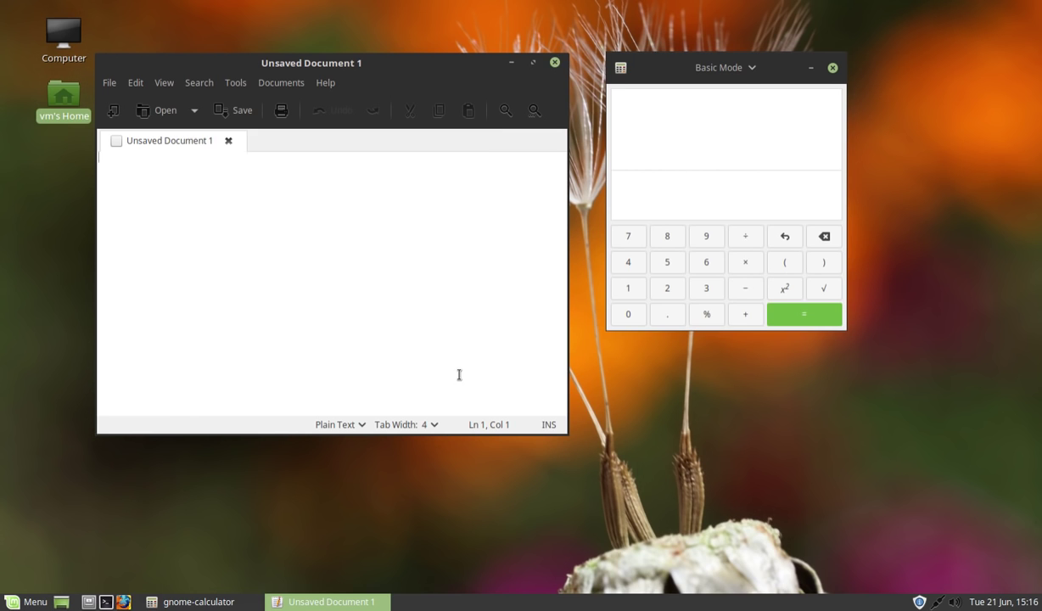
{"action": "left_click", "coordinate": [550, 64]}
{"action": "left_click_drag", "start_coordinate": [744, 75], "coordinate": [400, 66]}
Check the calculator's mode list several times, staying in Basic Mode, then close the calculator.
{"action": "left_click", "coordinate": [400, 62]}
{"action": "left_click", "coordinate": [364, 59]}
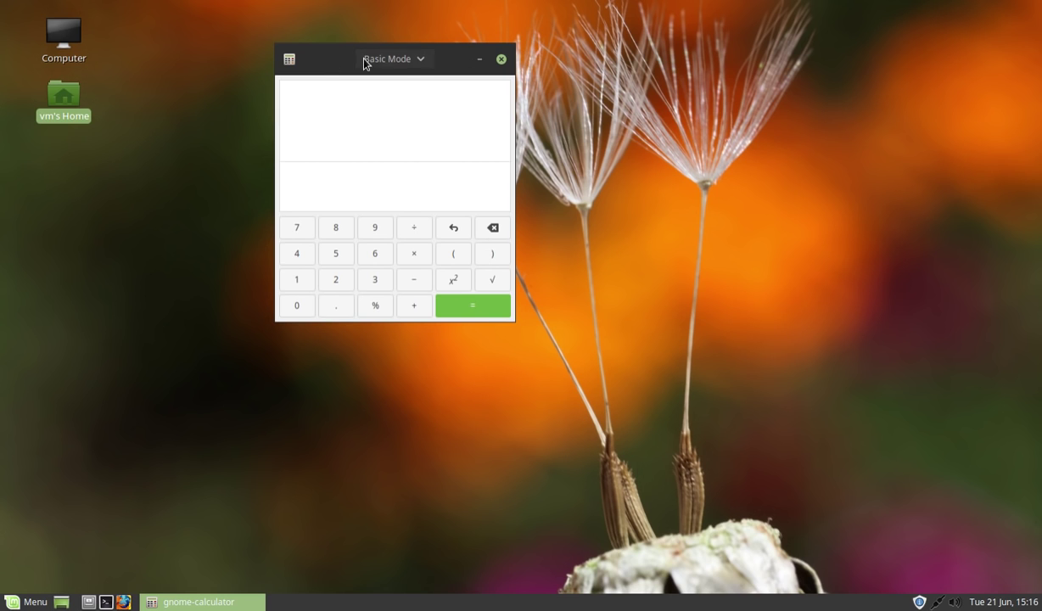
{"action": "left_click", "coordinate": [363, 61]}
{"action": "left_click", "coordinate": [375, 61]}
{"action": "left_click_drag", "start_coordinate": [314, 57], "coordinate": [651, 61]}
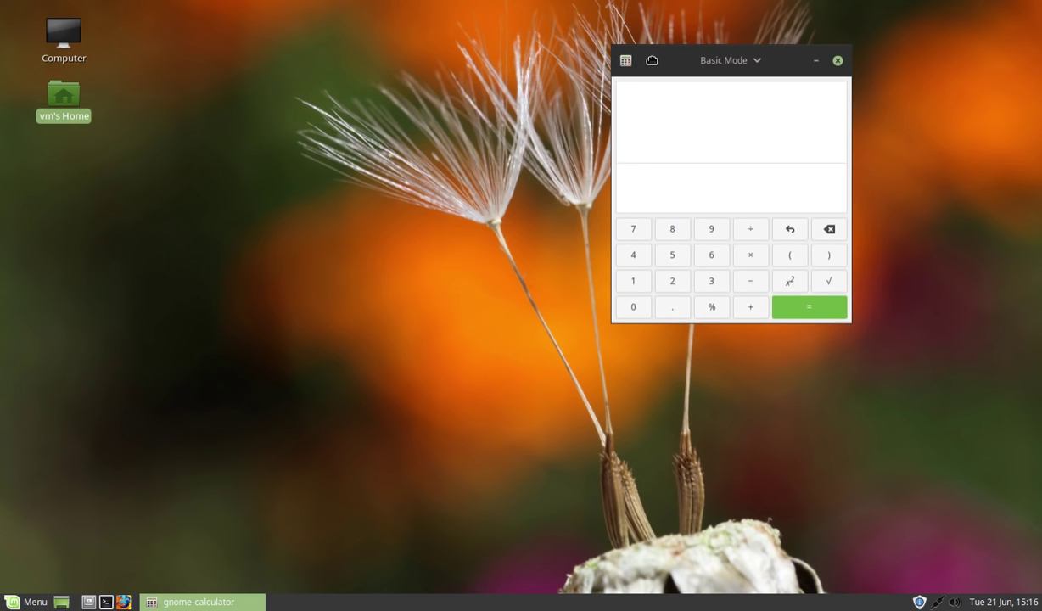
{"action": "left_click", "coordinate": [720, 61]}
{"action": "left_click", "coordinate": [814, 75]}
{"action": "left_click", "coordinate": [839, 61]}
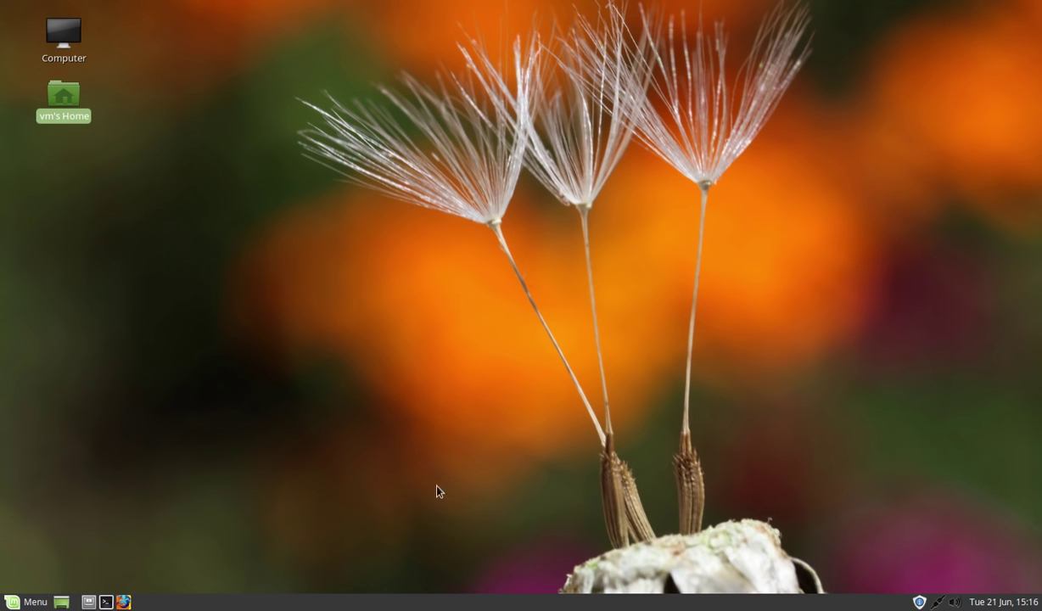
{"action": "left_click", "coordinate": [31, 603]}
{"action": "left_click", "coordinate": [30, 604]}
{"action": "left_click", "coordinate": [919, 603]}
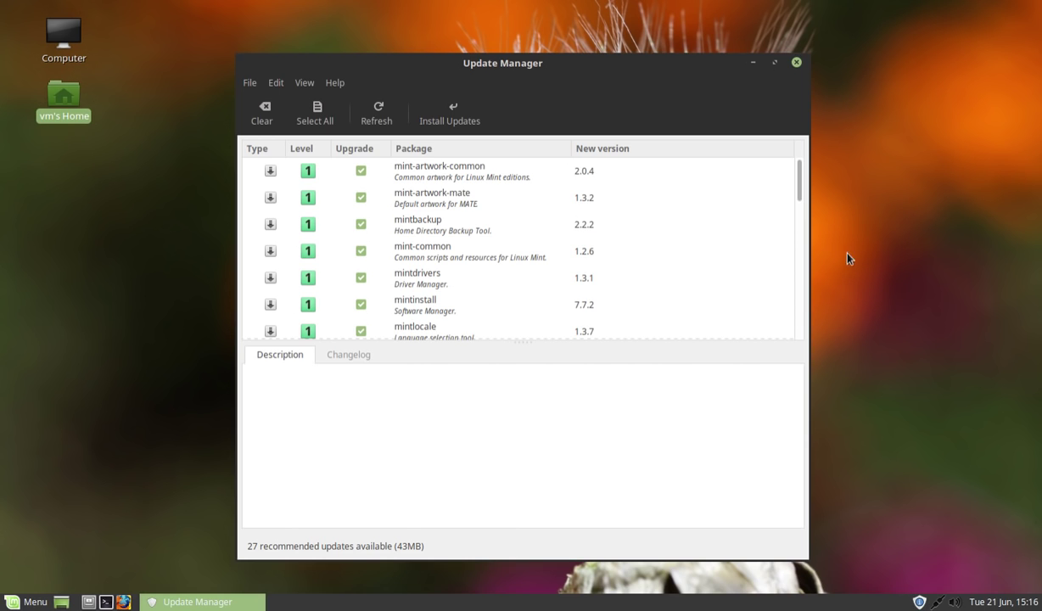
{"action": "left_click_drag", "start_coordinate": [801, 167], "coordinate": [791, 130]}
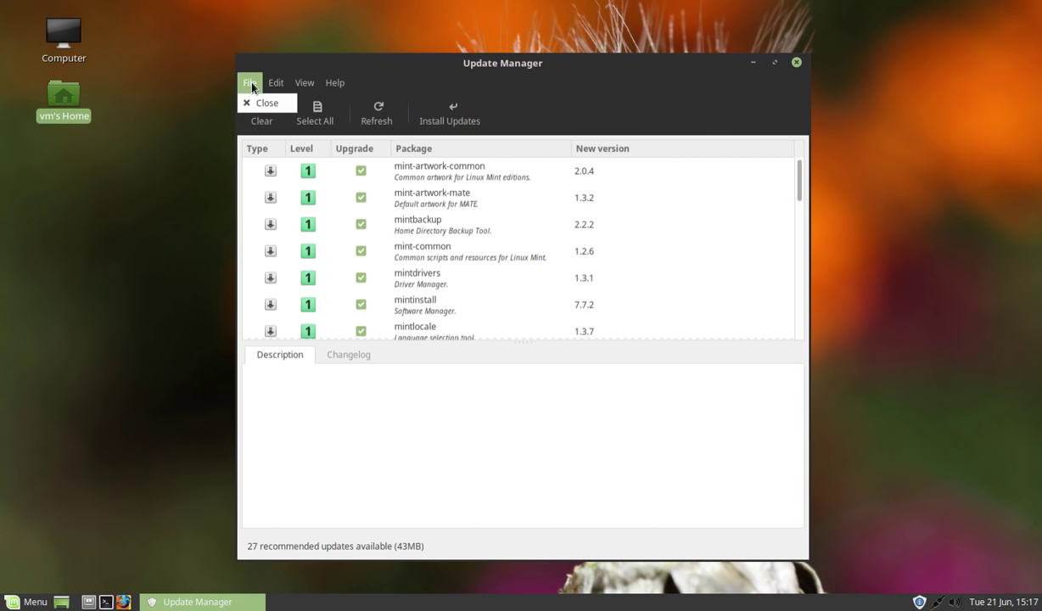
{"action": "mouse_move", "coordinate": [275, 85]}
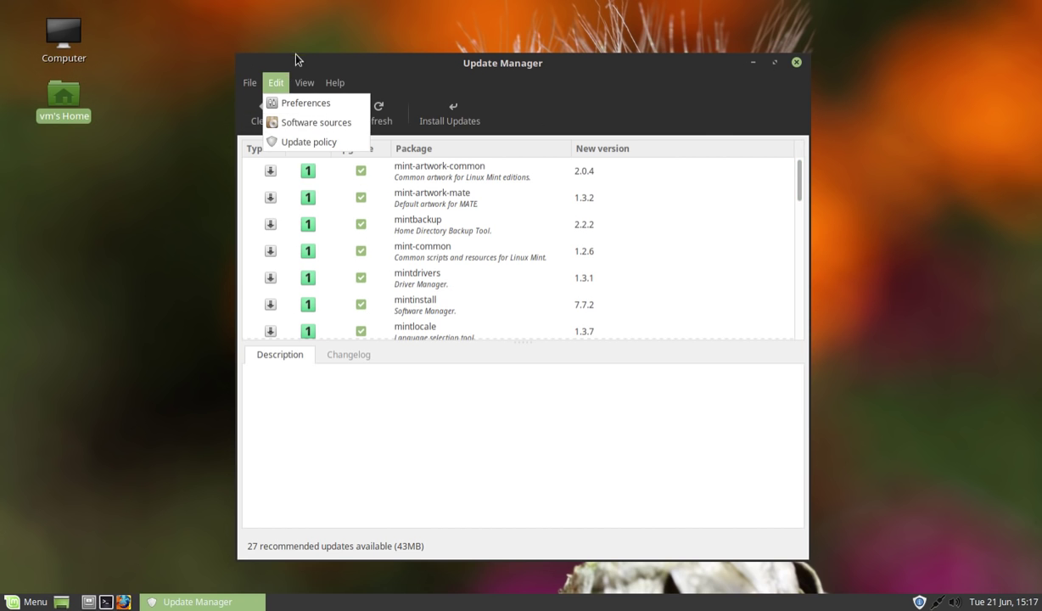
{"action": "left_click", "coordinate": [693, 72]}
{"action": "left_click", "coordinate": [796, 62]}
{"action": "left_click", "coordinate": [534, 200]}
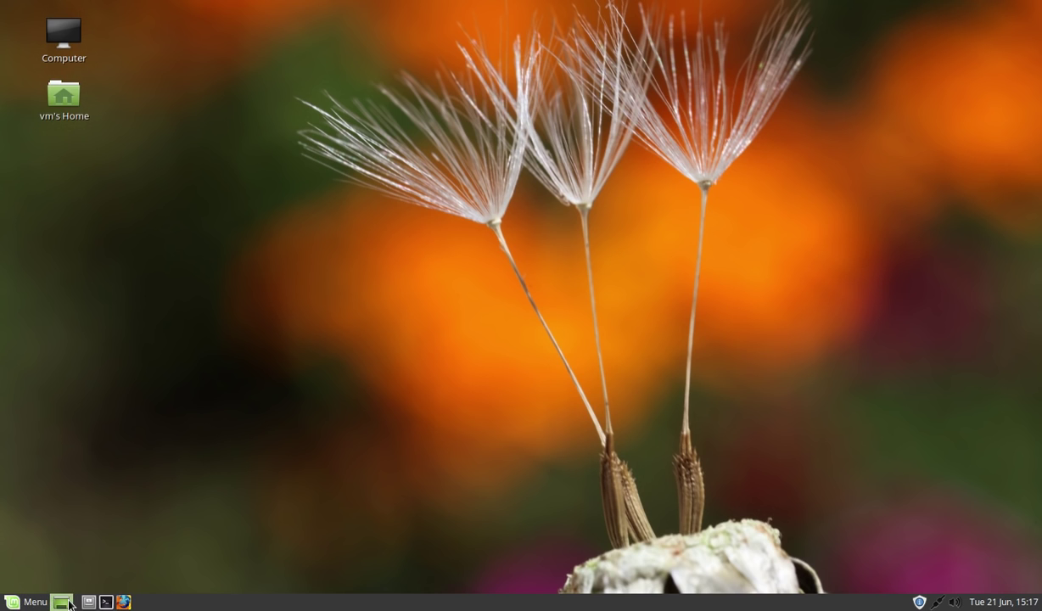
Show the Menu's All category, listing every installed application from About Me down.
{"action": "left_click", "coordinate": [34, 602]}
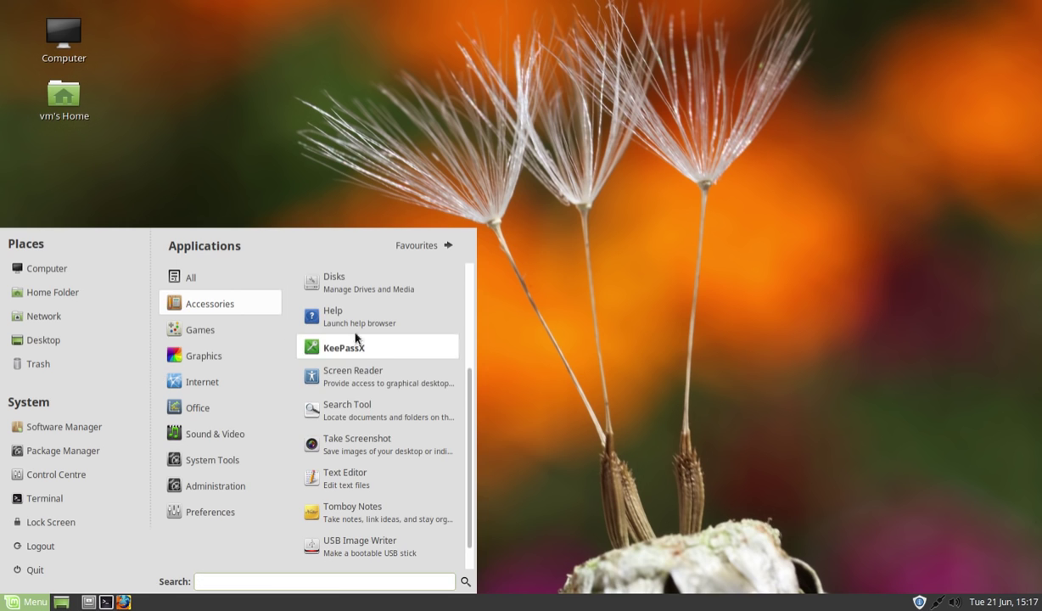
{"action": "mouse_move", "coordinate": [214, 272]}
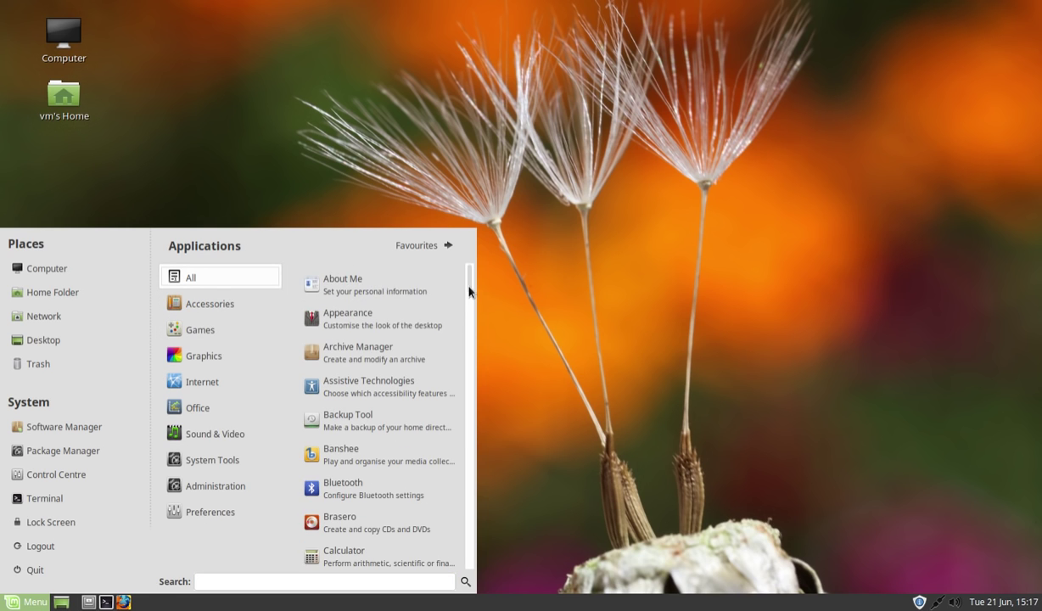
{"action": "mouse_move", "coordinate": [470, 284]}
{"action": "left_mouse_down"}
{"action": "mouse_move", "coordinate": [471, 329]}
{"action": "mouse_move", "coordinate": [468, 276]}
{"action": "left_mouse_up"}
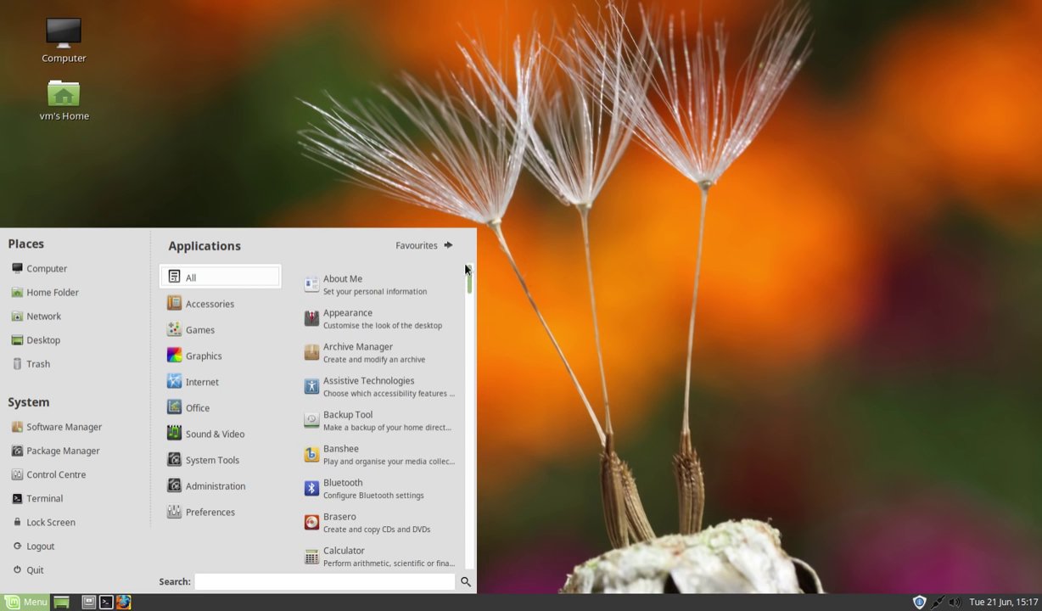
Dismiss the Mint Menu by clicking an empty spot on the desktop.
{"action": "left_click", "coordinate": [404, 200]}
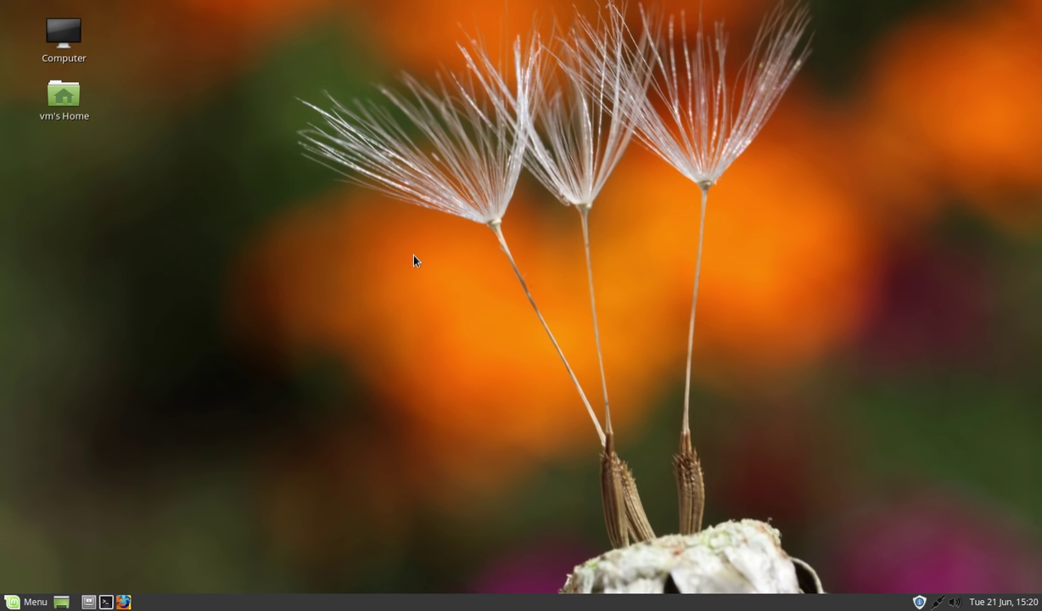
Launch Software Manager from the Menu and authenticate with the administrator password.
{"action": "left_click", "coordinate": [29, 602]}
{"action": "left_click", "coordinate": [619, 329]}
{"action": "left_click", "coordinate": [32, 601]}
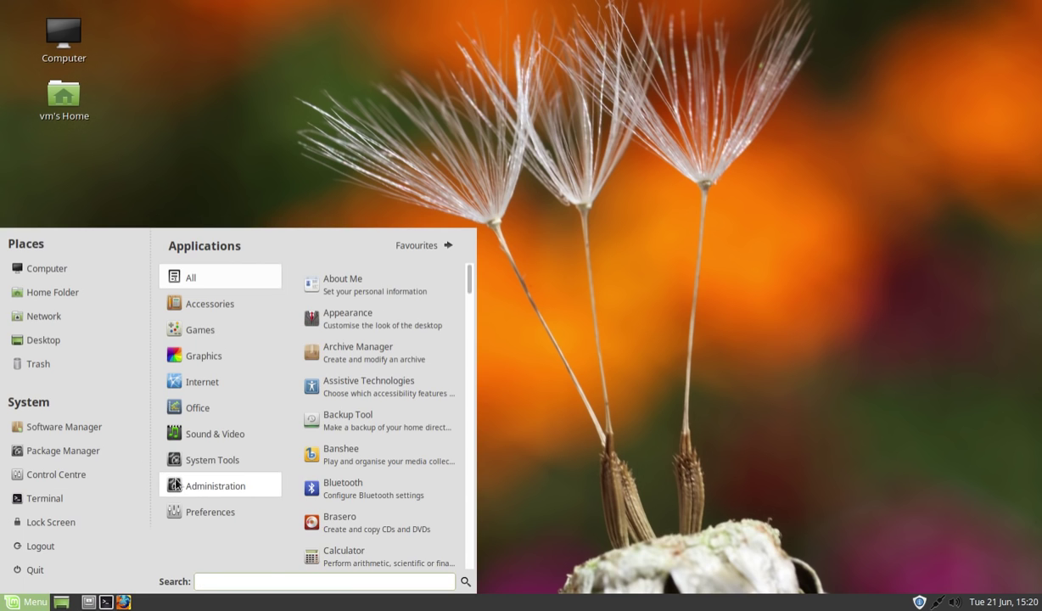
{"action": "left_click", "coordinate": [76, 427]}
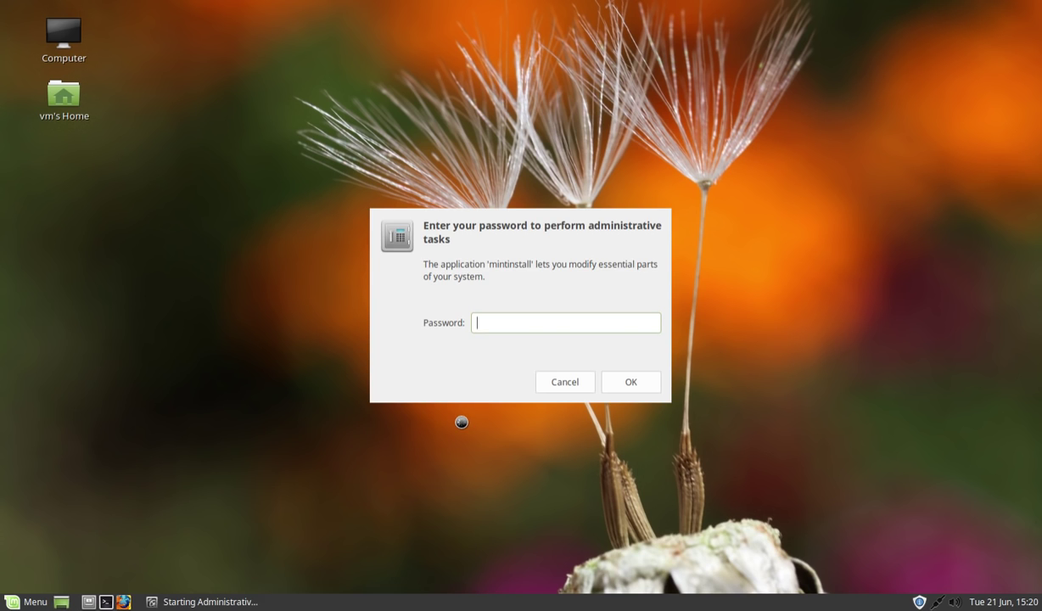
{"action": "type", "text": "vm"}
{"action": "key", "text": "Return"}
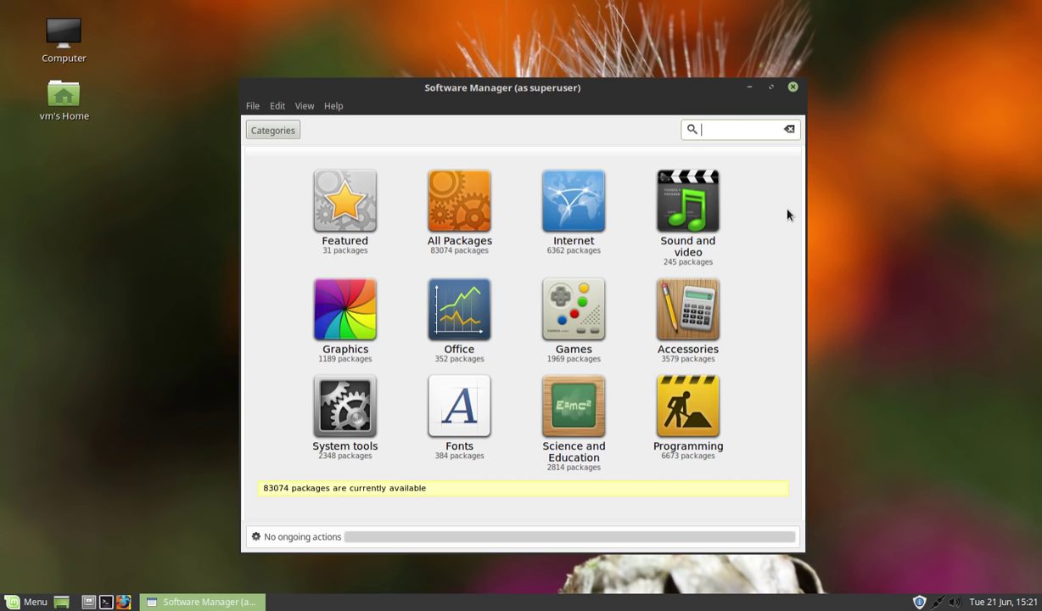
{"action": "left_click_drag", "start_coordinate": [549, 88], "coordinate": [544, 81]}
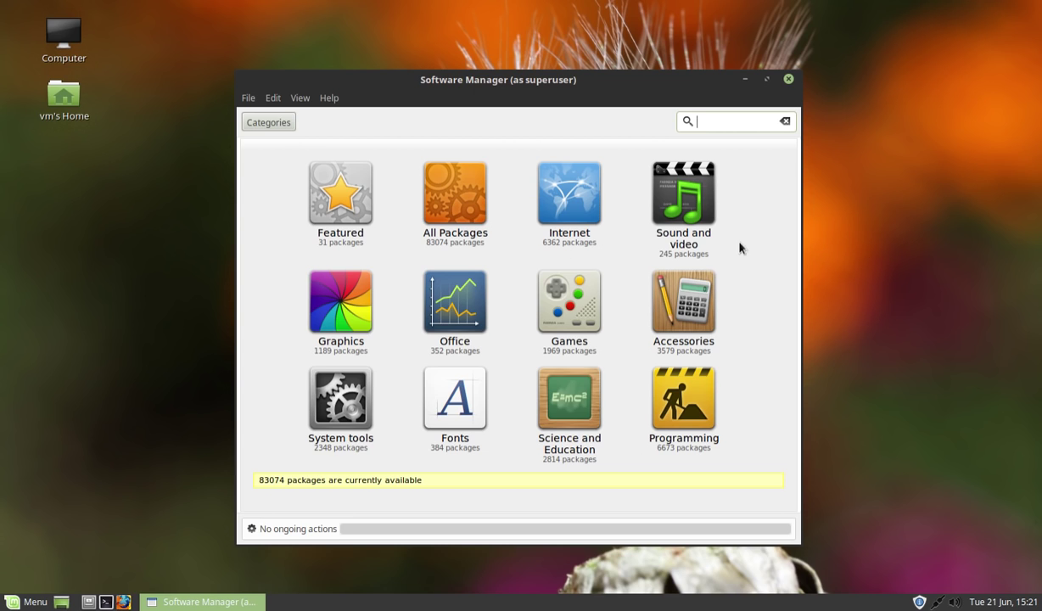
Browse the Internet category, selecting Skype then Deluge, and narrow it to Email applications.
{"action": "left_click", "coordinate": [568, 186]}
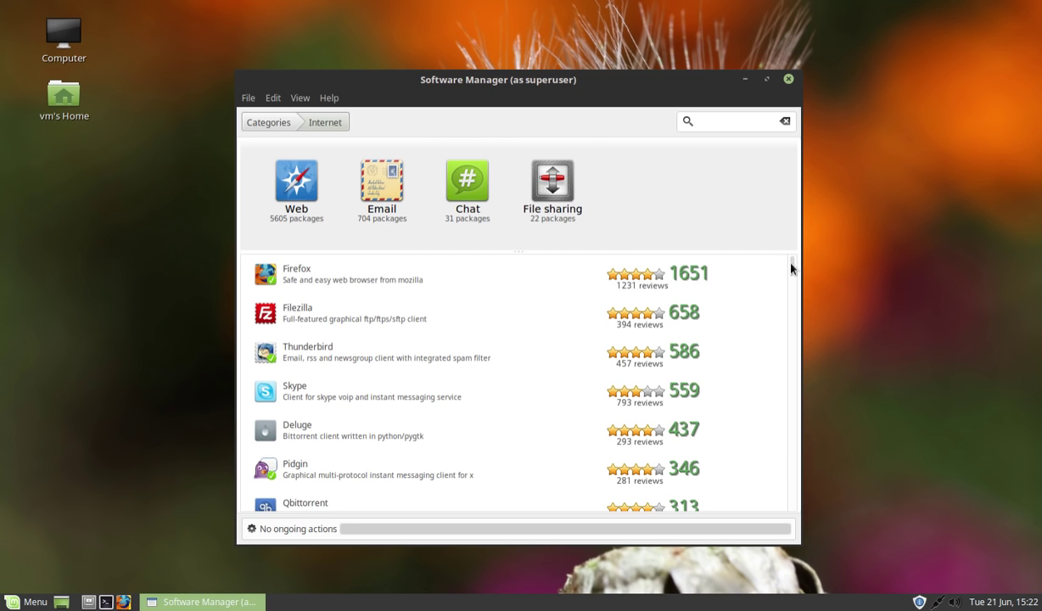
{"action": "scroll", "coordinate": [790, 271], "scroll_direction": "down", "scroll_amount": 5}
{"action": "scroll", "coordinate": [790, 275], "scroll_direction": "down", "scroll_amount": 2}
{"action": "scroll", "coordinate": [791, 265], "scroll_direction": "up", "scroll_amount": 6}
{"action": "left_click", "coordinate": [382, 401]}
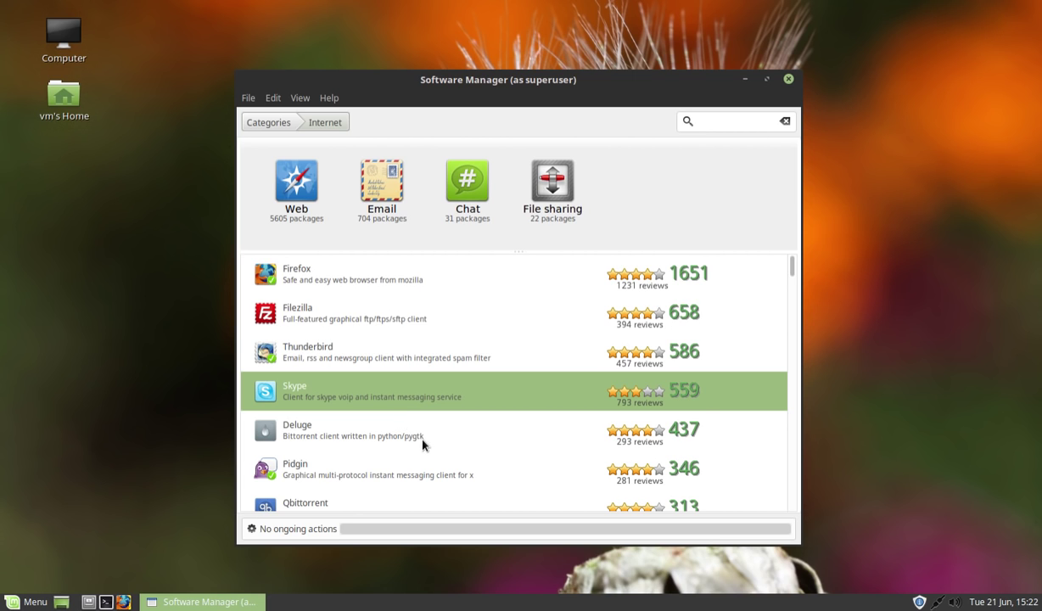
{"action": "left_click", "coordinate": [366, 433]}
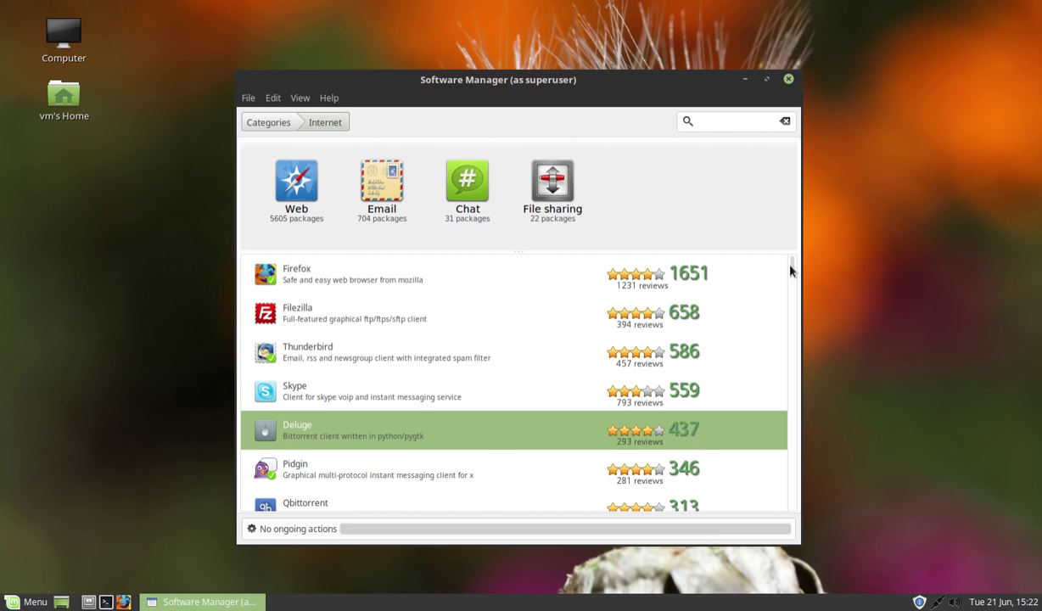
{"action": "scroll", "coordinate": [791, 269], "scroll_direction": "down", "scroll_amount": 3}
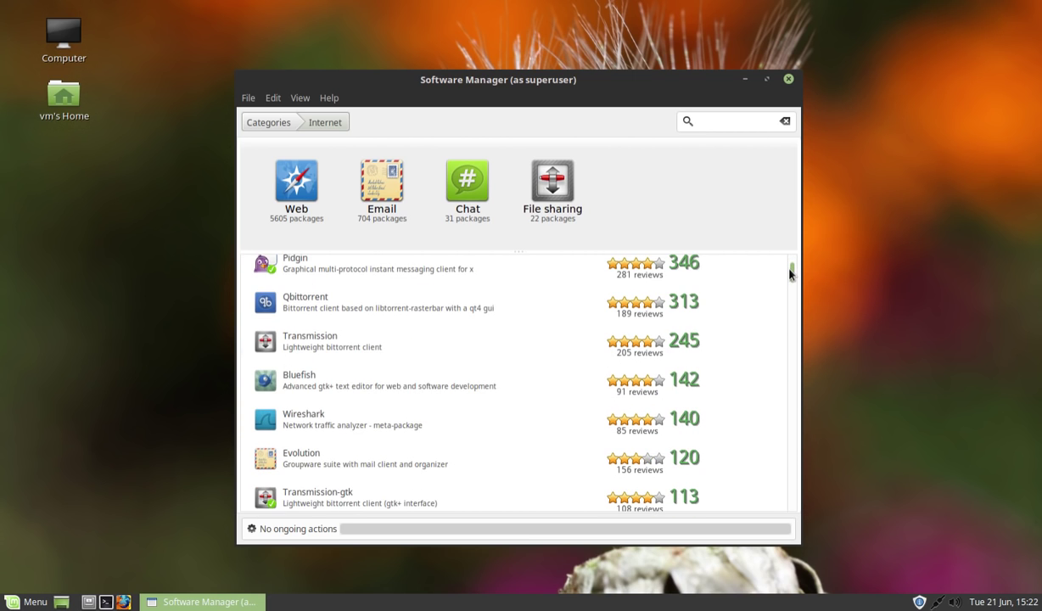
{"action": "scroll", "coordinate": [791, 270], "scroll_direction": "up", "scroll_amount": 3}
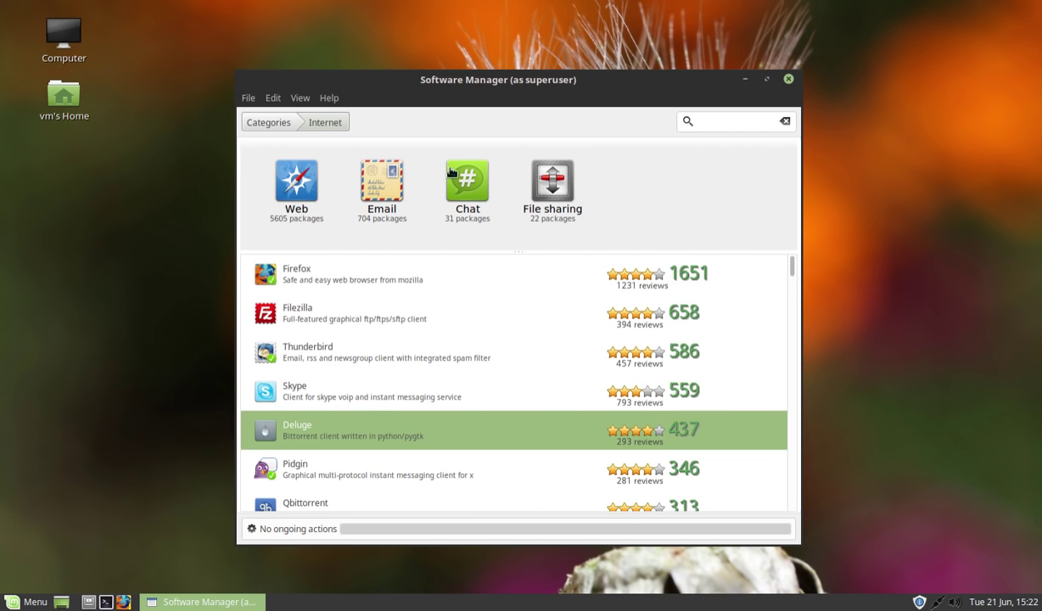
{"action": "left_click", "coordinate": [394, 174]}
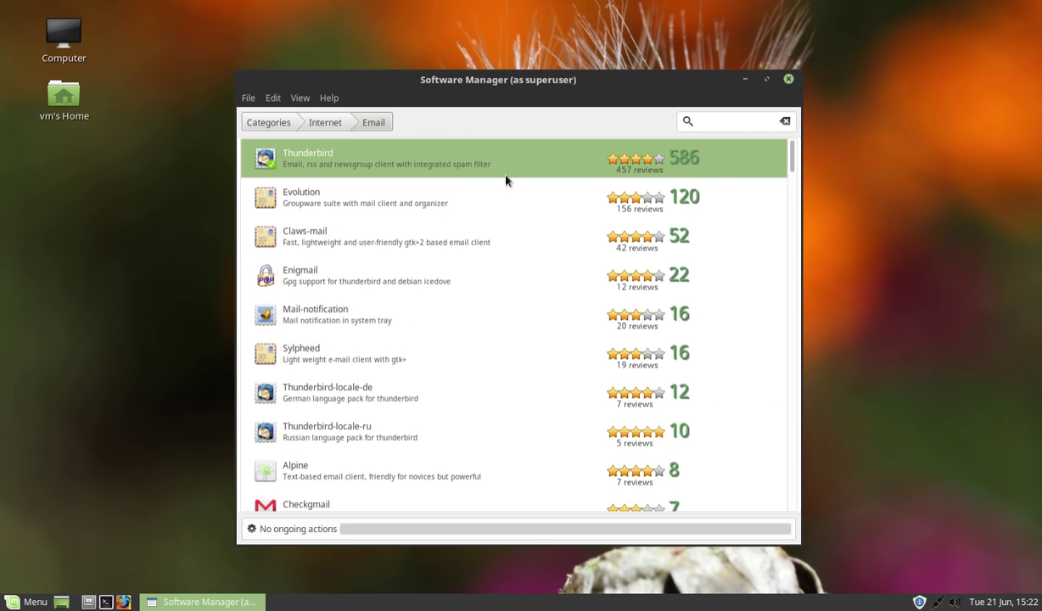
Return to the category overview and scroll through the Accessories application list.
{"action": "left_click", "coordinate": [269, 123]}
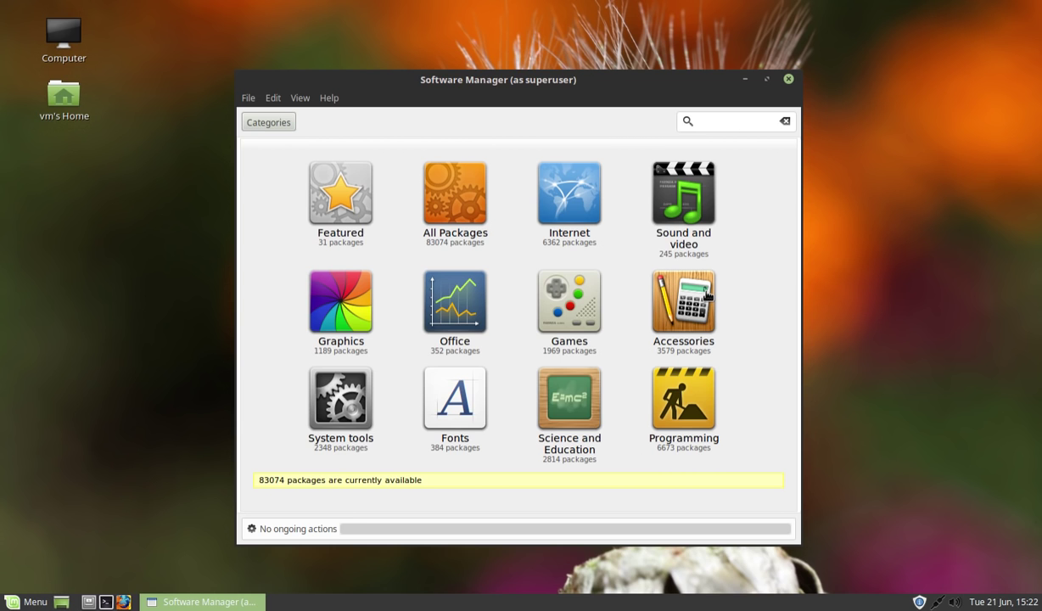
{"action": "left_click", "coordinate": [679, 297]}
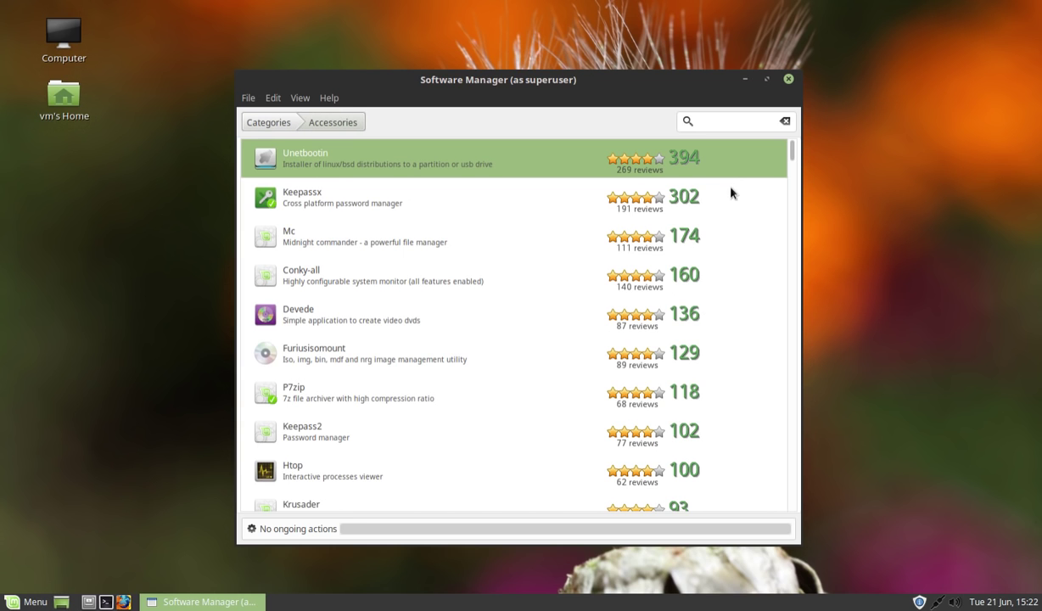
{"action": "left_click_drag", "start_coordinate": [791, 151], "coordinate": [784, 129]}
{"action": "scroll", "coordinate": [791, 168], "scroll_direction": "down", "scroll_amount": 2}
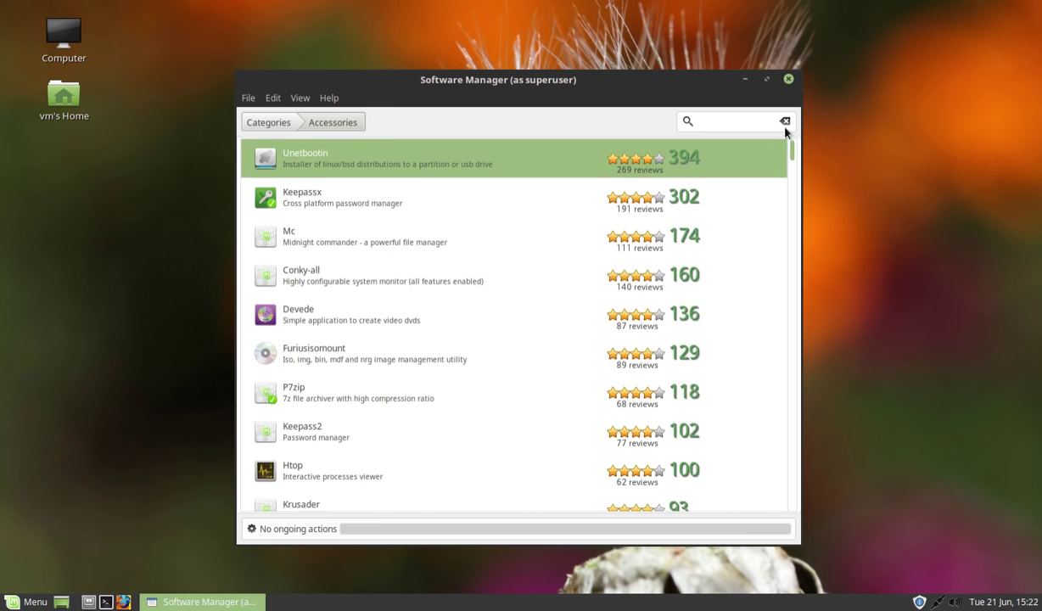
Go back to the categories, open Featured, and select Firefox below Vlc.
{"action": "left_click", "coordinate": [269, 125]}
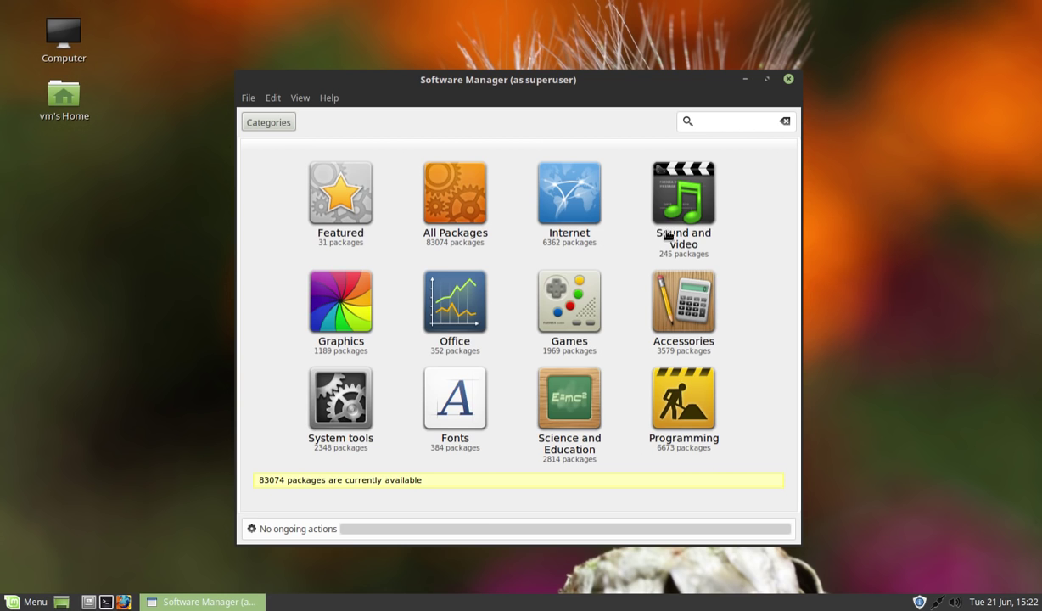
{"action": "left_click", "coordinate": [325, 210]}
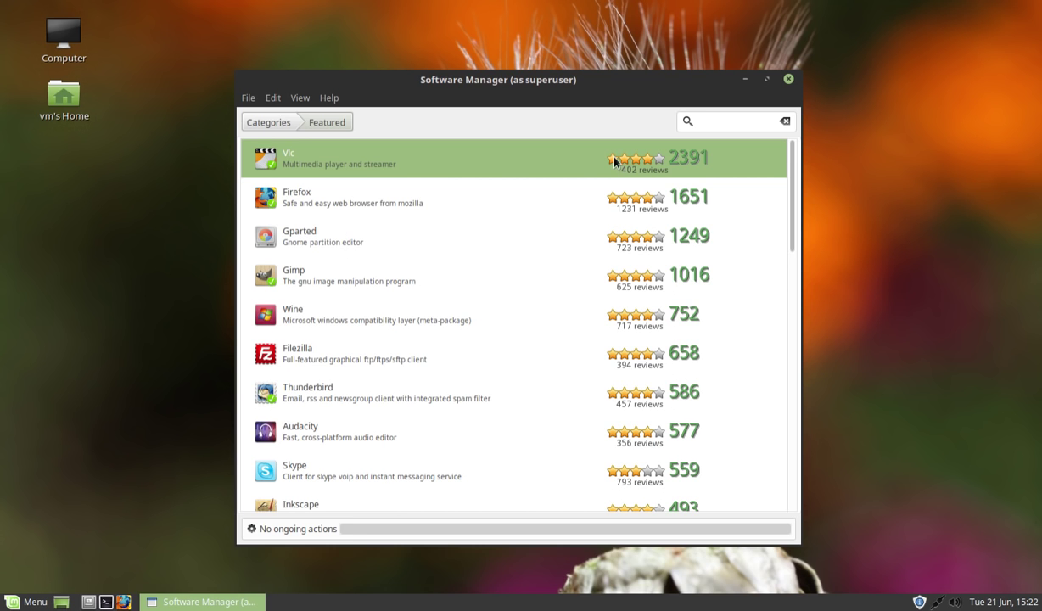
{"action": "left_click_drag", "start_coordinate": [794, 194], "coordinate": [756, 144]}
{"action": "left_click", "coordinate": [379, 207]}
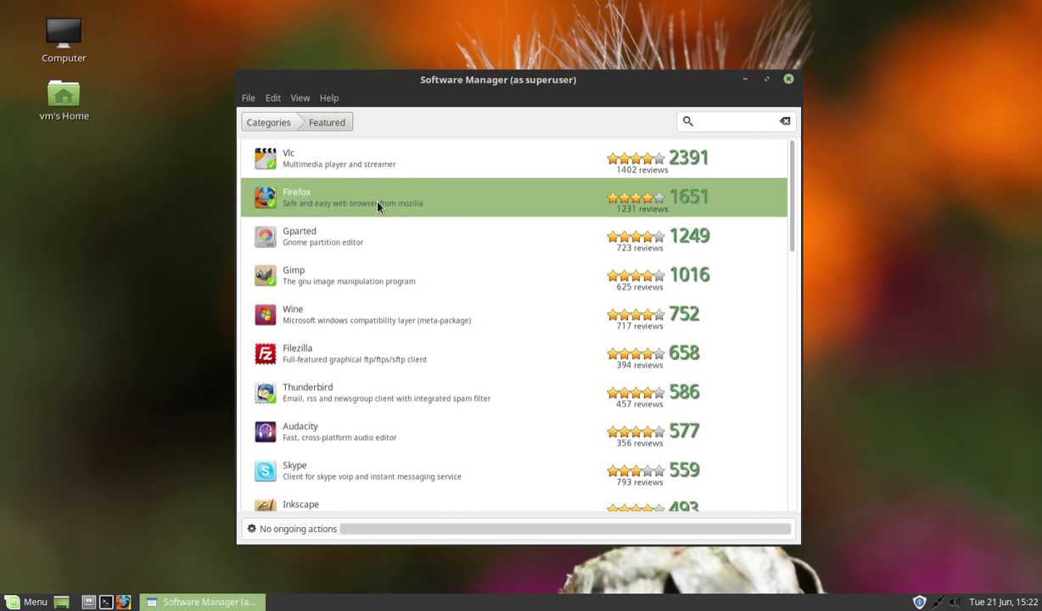
Open Firefox's details page and scroll through its 1651 score and 1231 reviews.
{"action": "double_click", "coordinate": [686, 197]}
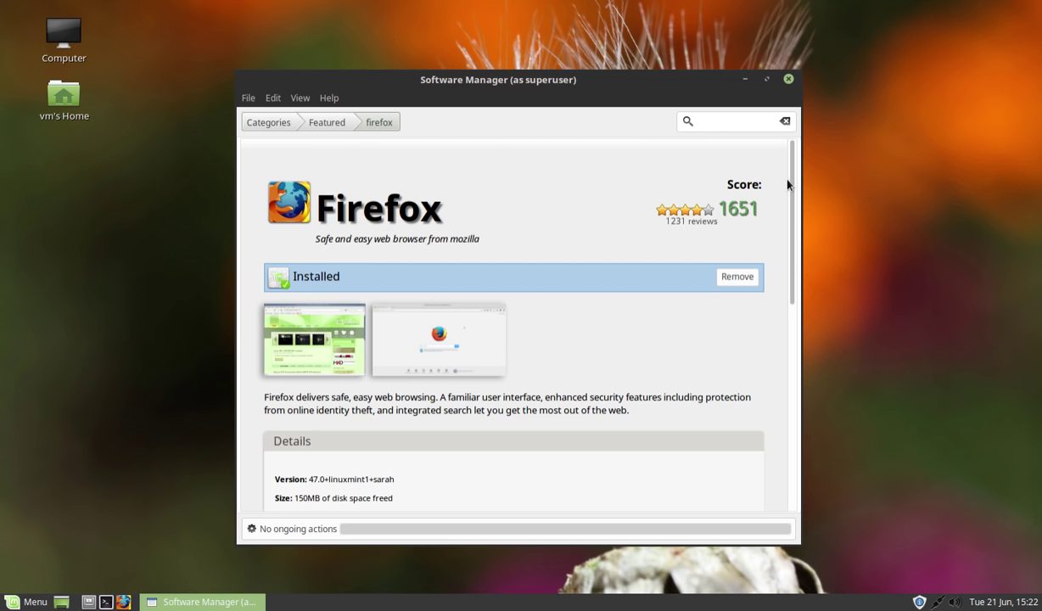
{"action": "left_click_drag", "start_coordinate": [789, 179], "coordinate": [785, 364]}
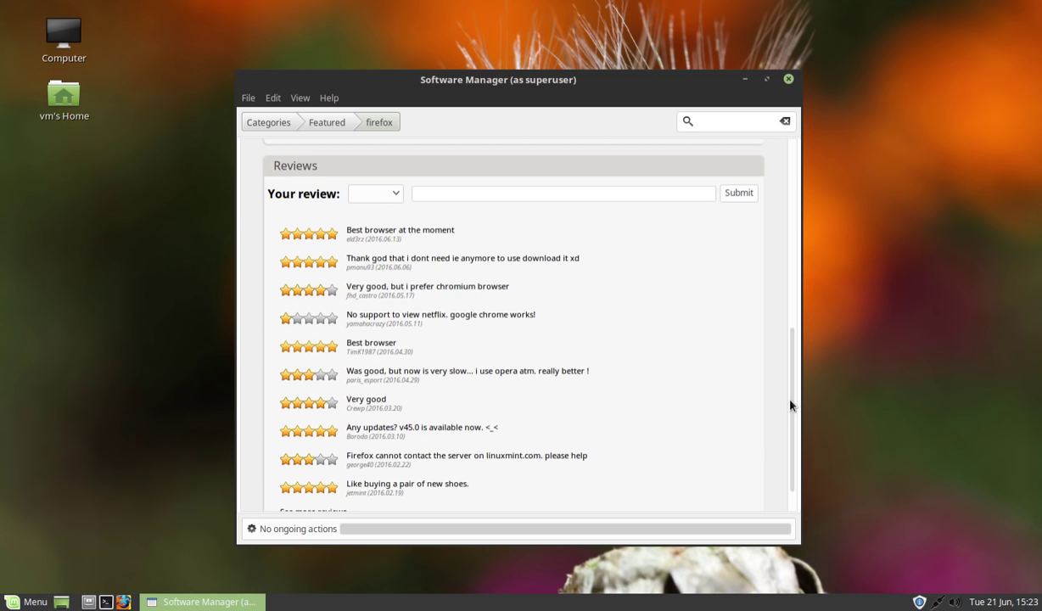
{"action": "scroll", "coordinate": [788, 404], "scroll_direction": "down", "scroll_amount": 1}
{"action": "scroll", "coordinate": [786, 391], "scroll_direction": "up", "scroll_amount": 2}
{"action": "scroll", "coordinate": [787, 336], "scroll_direction": "up", "scroll_amount": 2}
{"action": "left_click_drag", "start_coordinate": [787, 336], "coordinate": [831, 139]}
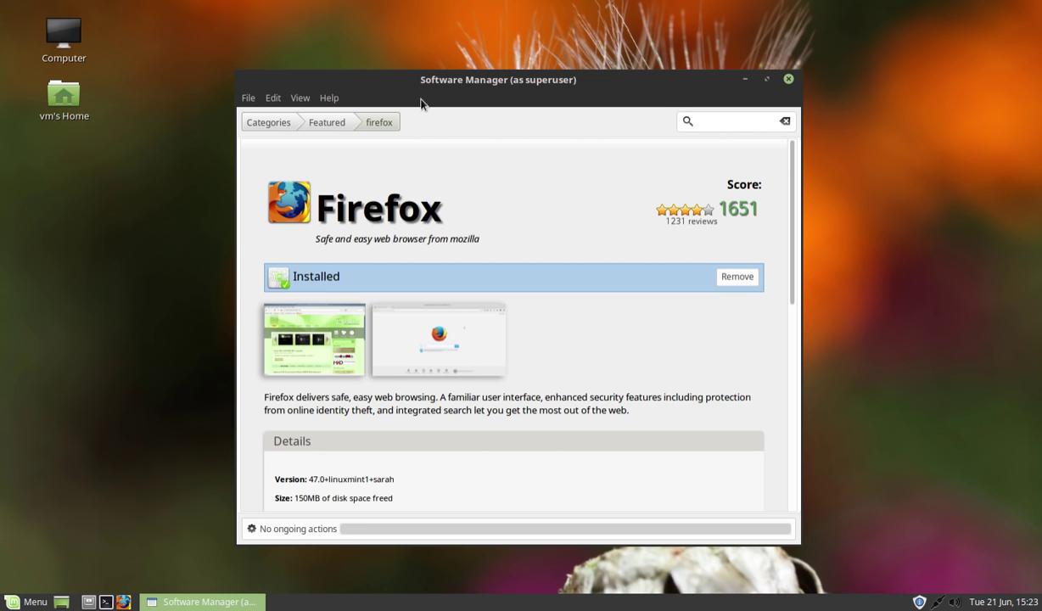
Return to the category overview and open Games, scrolling its subcategories and game list.
{"action": "left_click", "coordinate": [269, 124]}
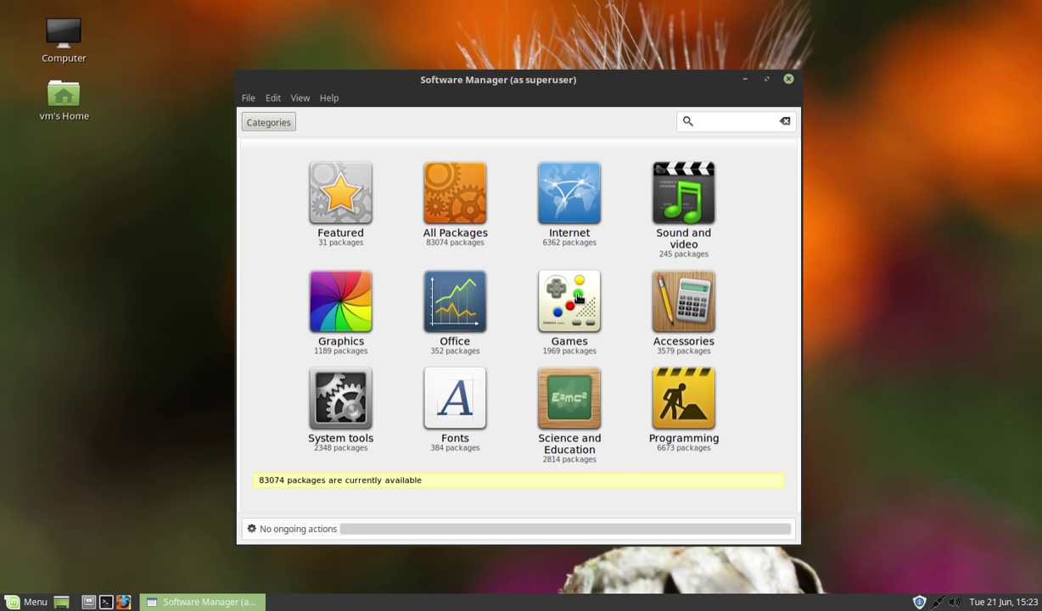
{"action": "left_click", "coordinate": [577, 297]}
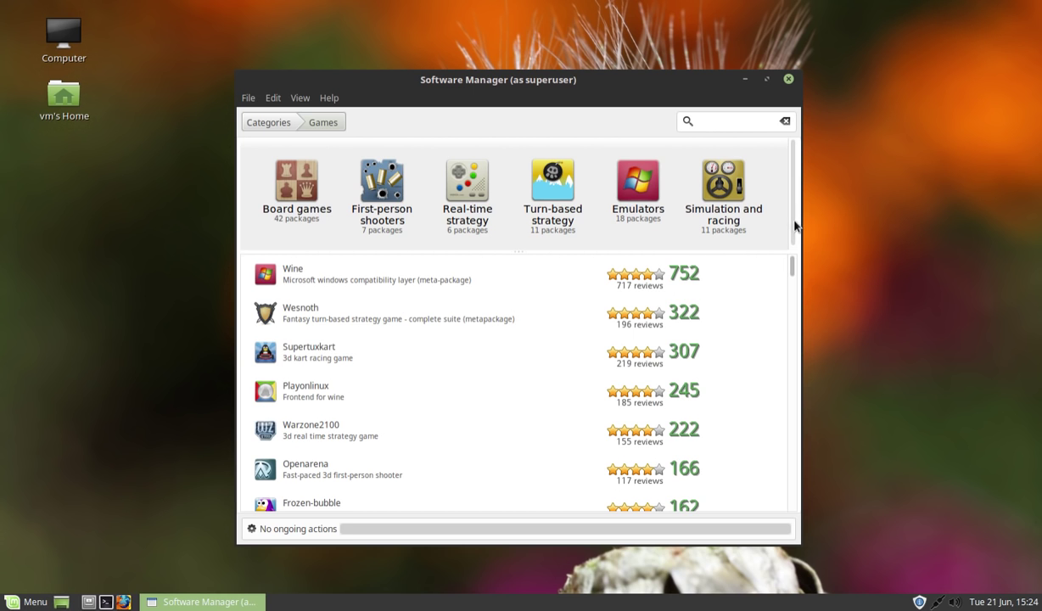
{"action": "mouse_move", "coordinate": [791, 271]}
{"action": "left_mouse_down"}
{"action": "mouse_move", "coordinate": [791, 291]}
{"action": "mouse_move", "coordinate": [793, 257]}
{"action": "left_mouse_up"}
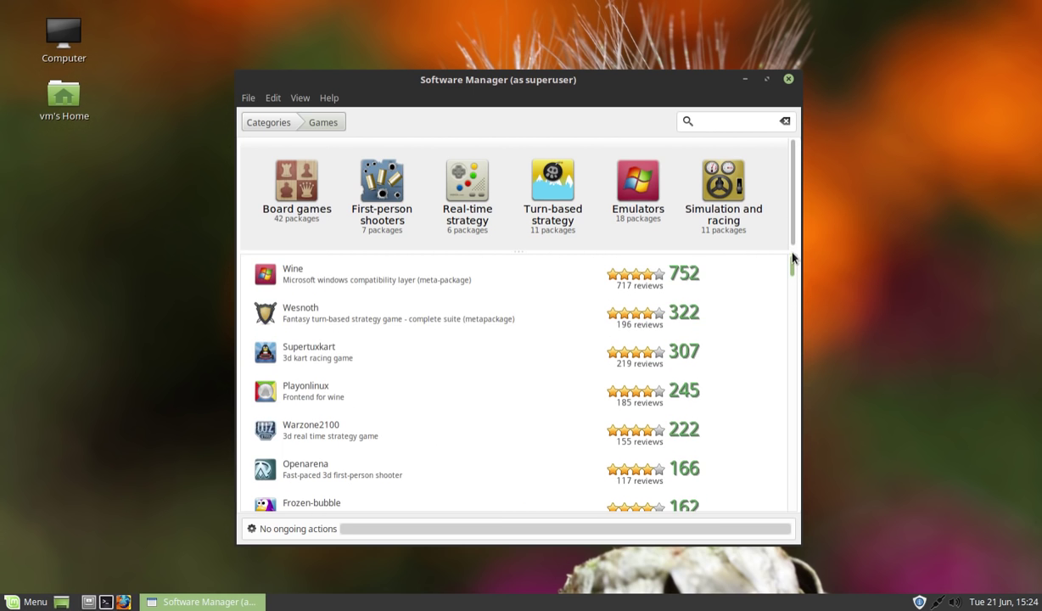
Close the Software Manager window, leaving only the Computer and home folder icons on the desktop.
{"action": "left_click", "coordinate": [790, 80]}
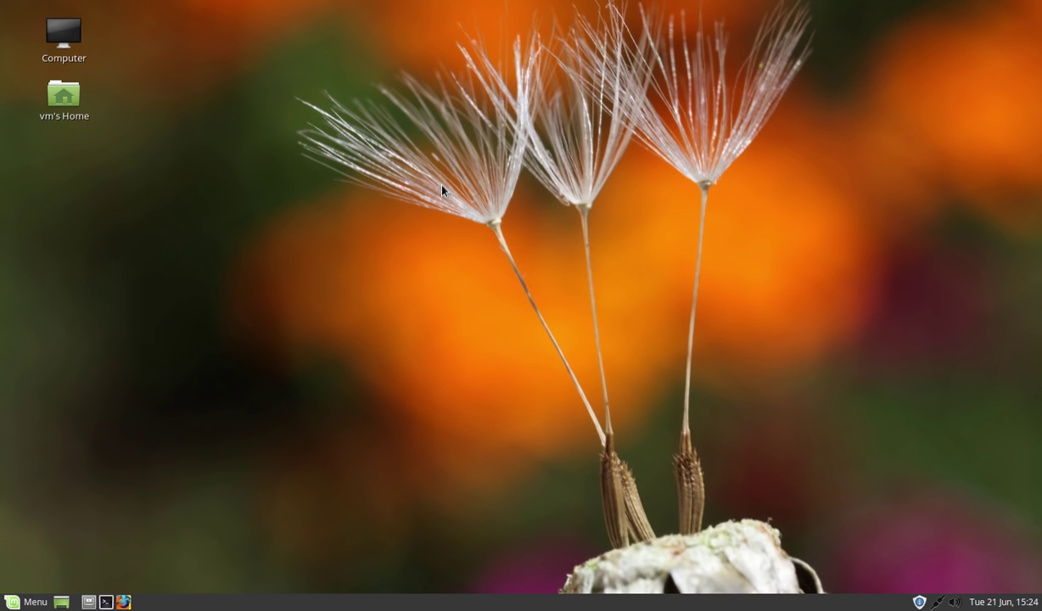